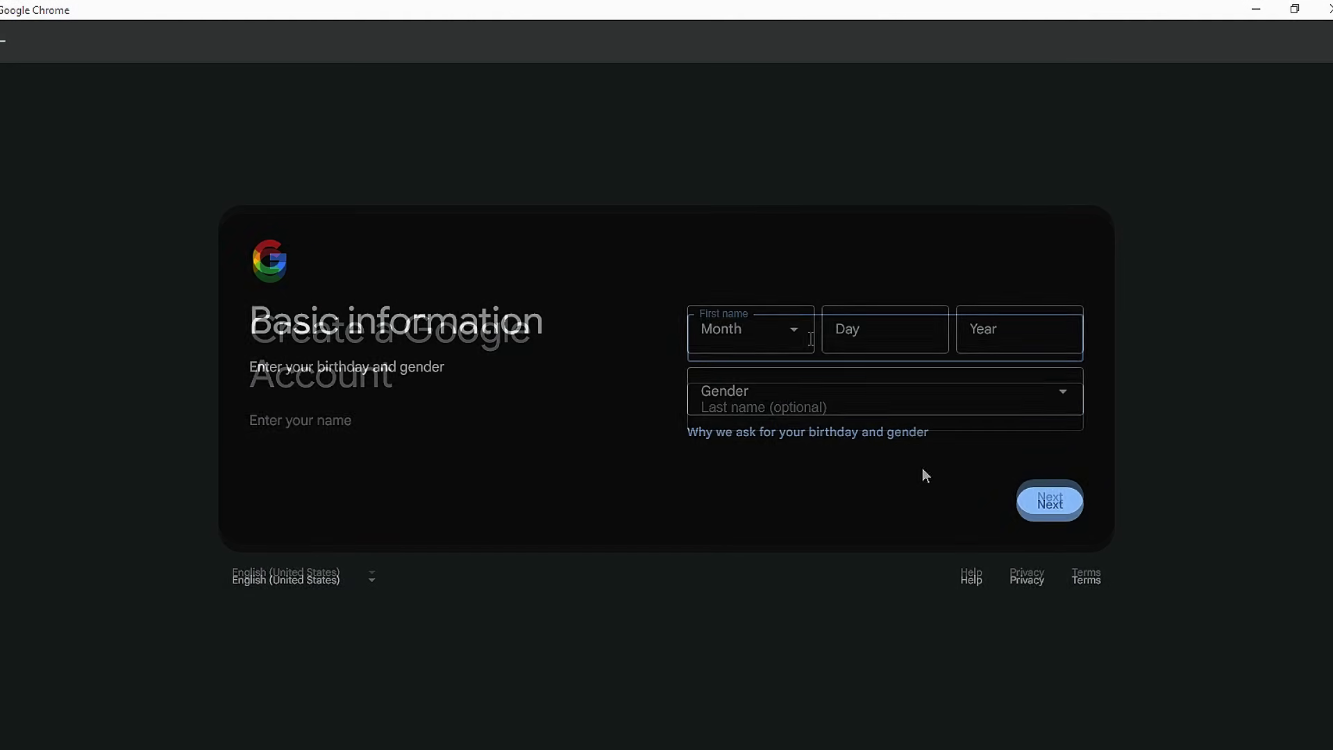
- Set the Google account birthday to September 12 and scroll the privacy terms to I agree
click(798, 348)
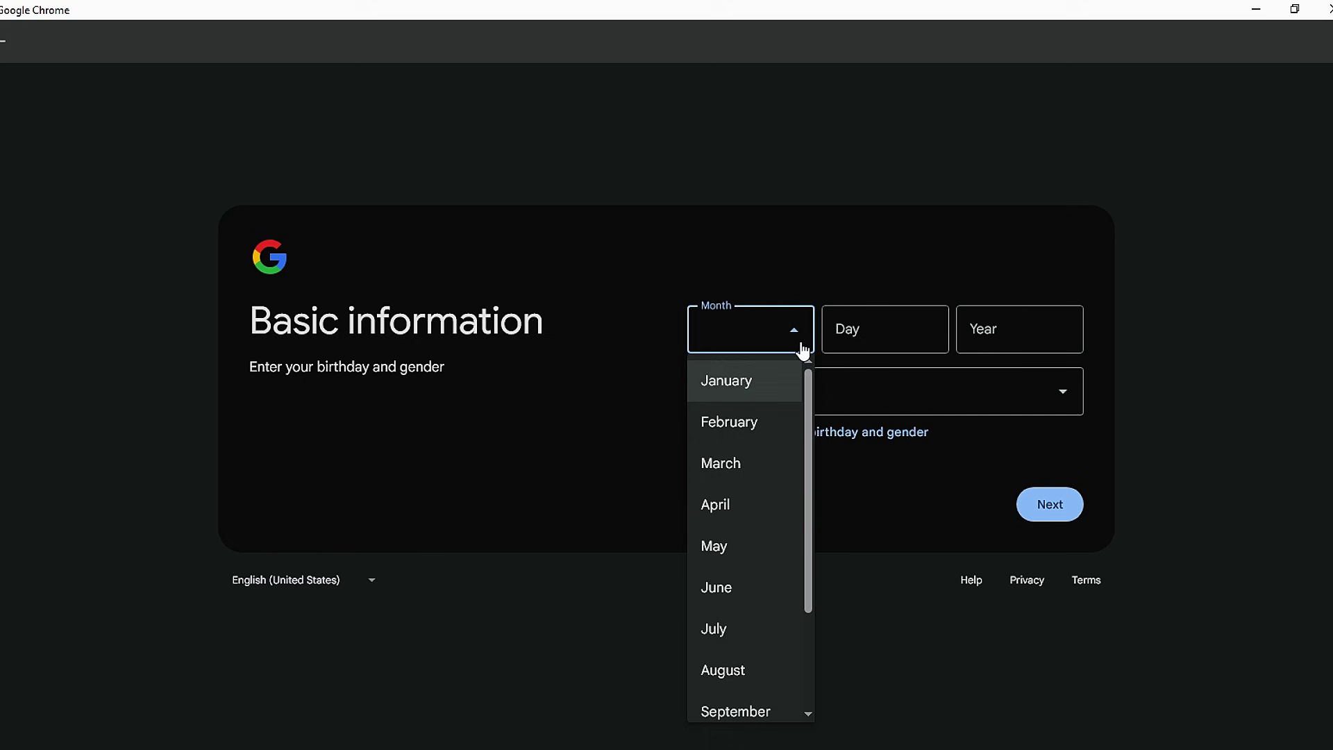
scroll(768, 539, down, 2)
click(760, 569)
click(888, 338)
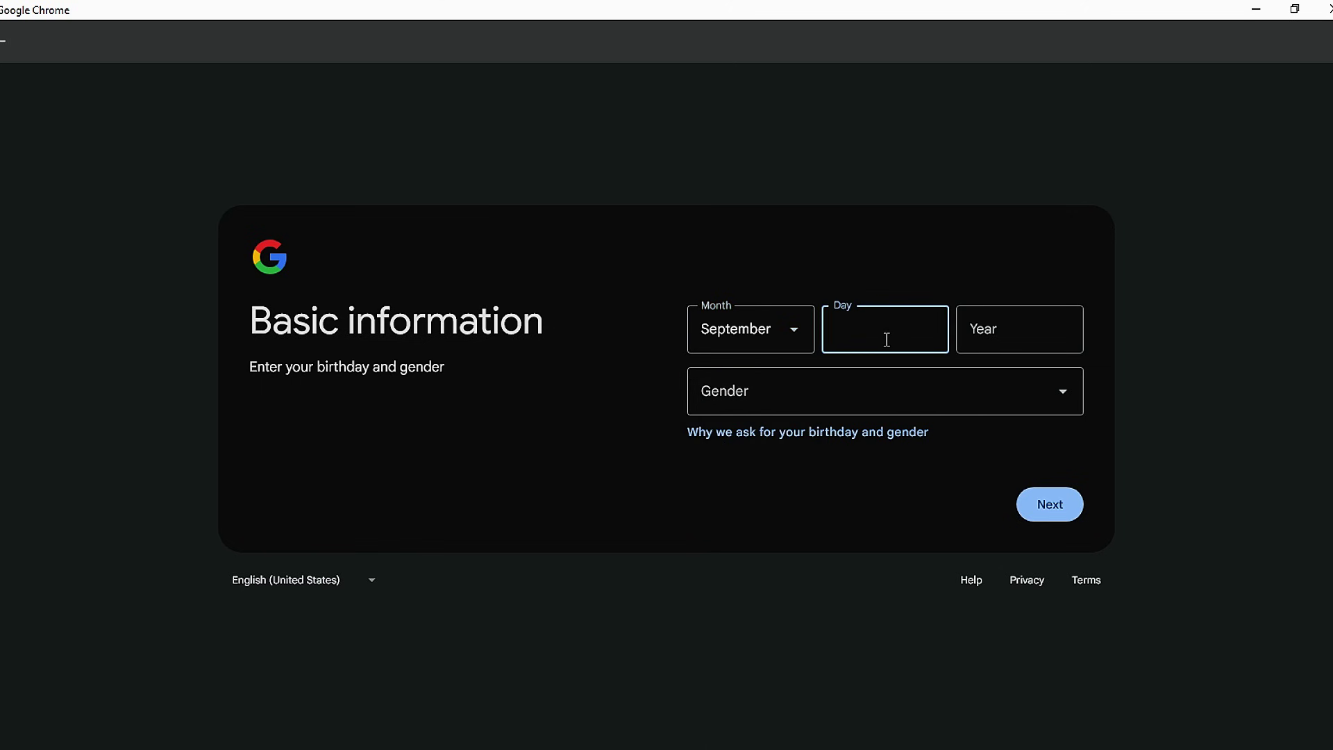
click(1005, 317)
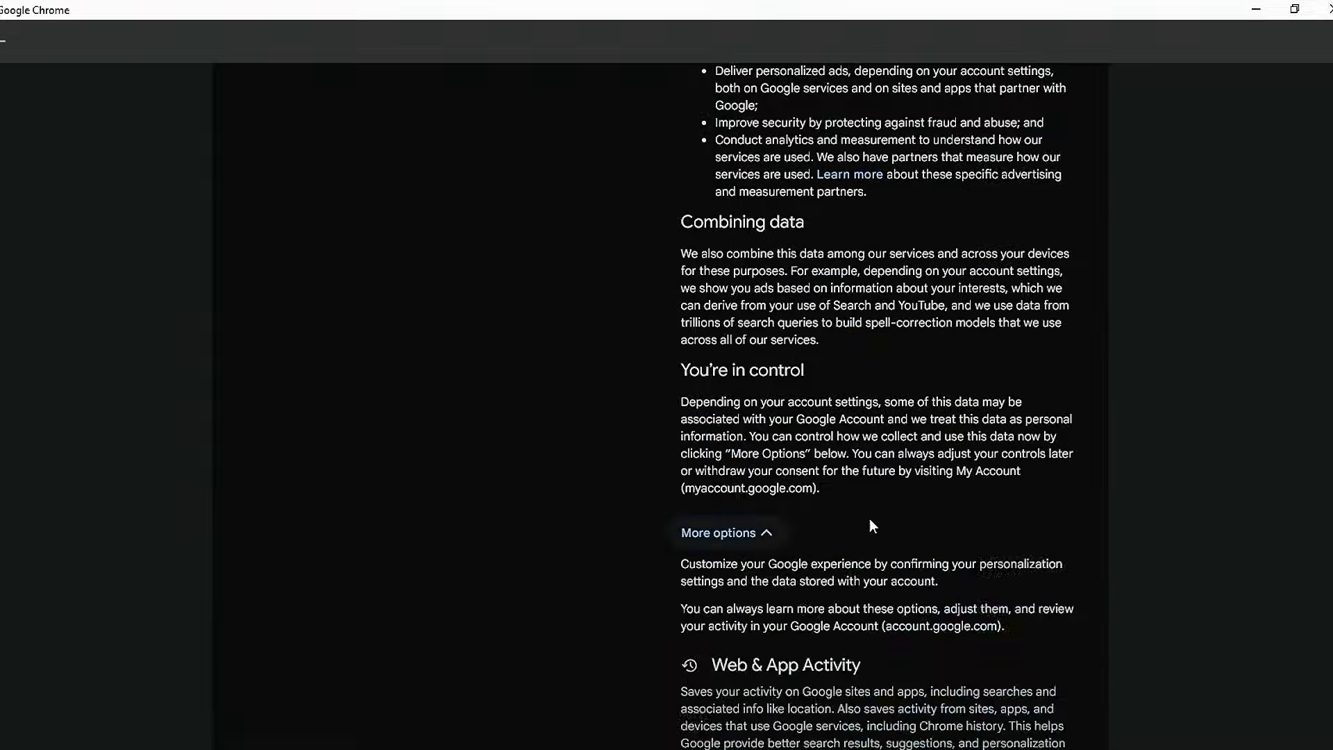
scroll(886, 517, down, 12)
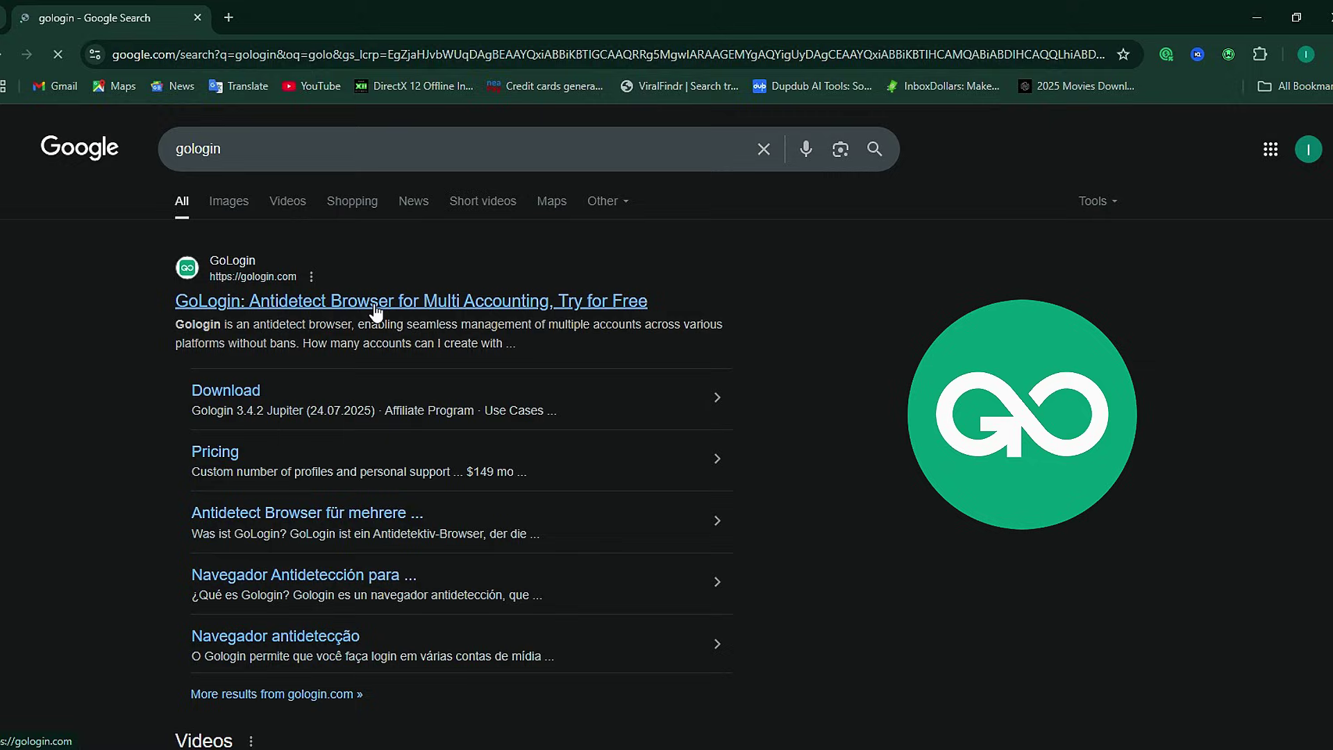
- Open the official GoLogin homepage from the search results and download GoLogin for Windows
click(374, 304)
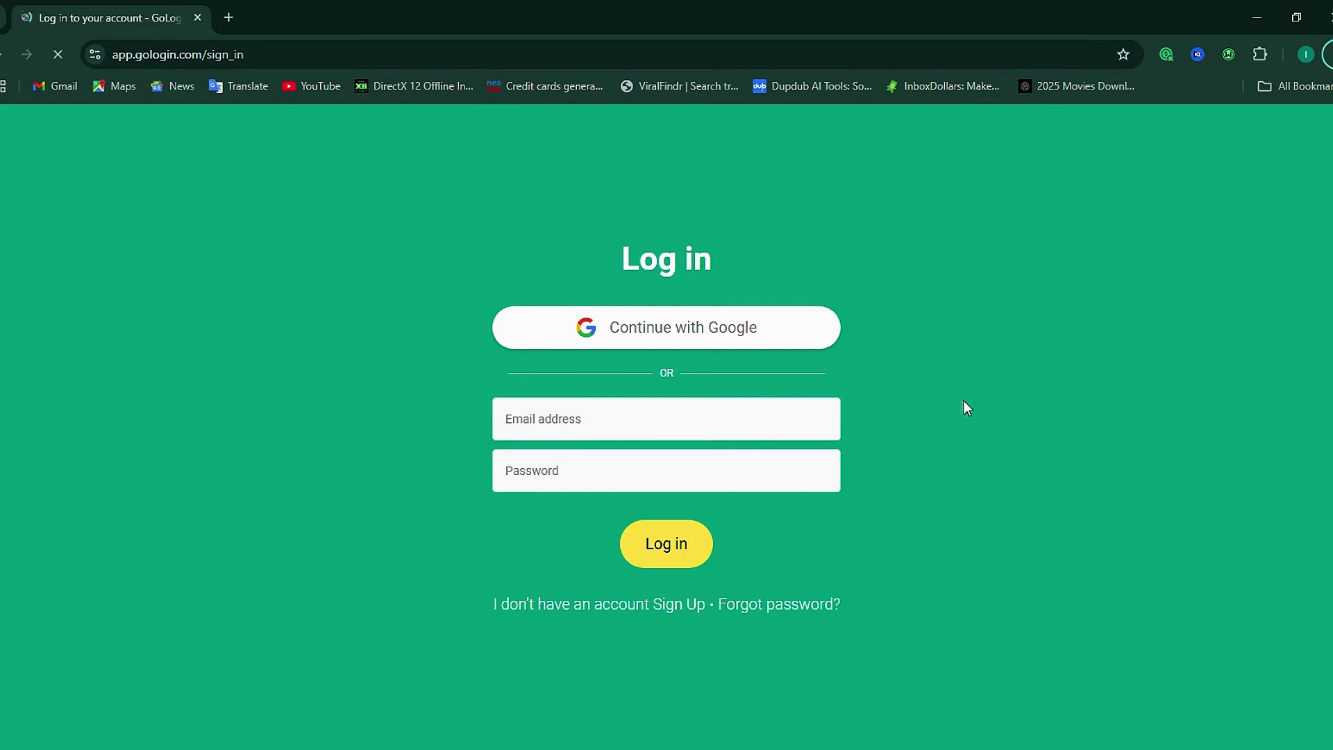
click(682, 339)
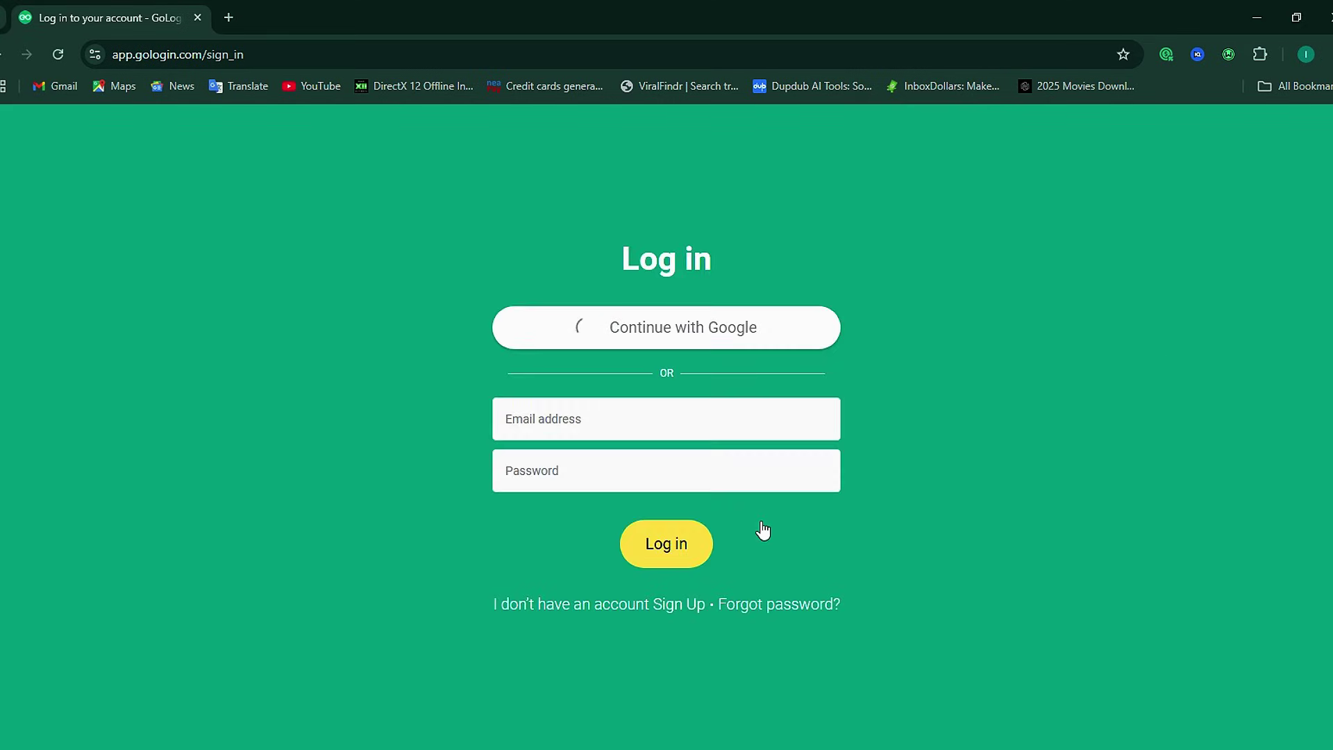
click(2, 56)
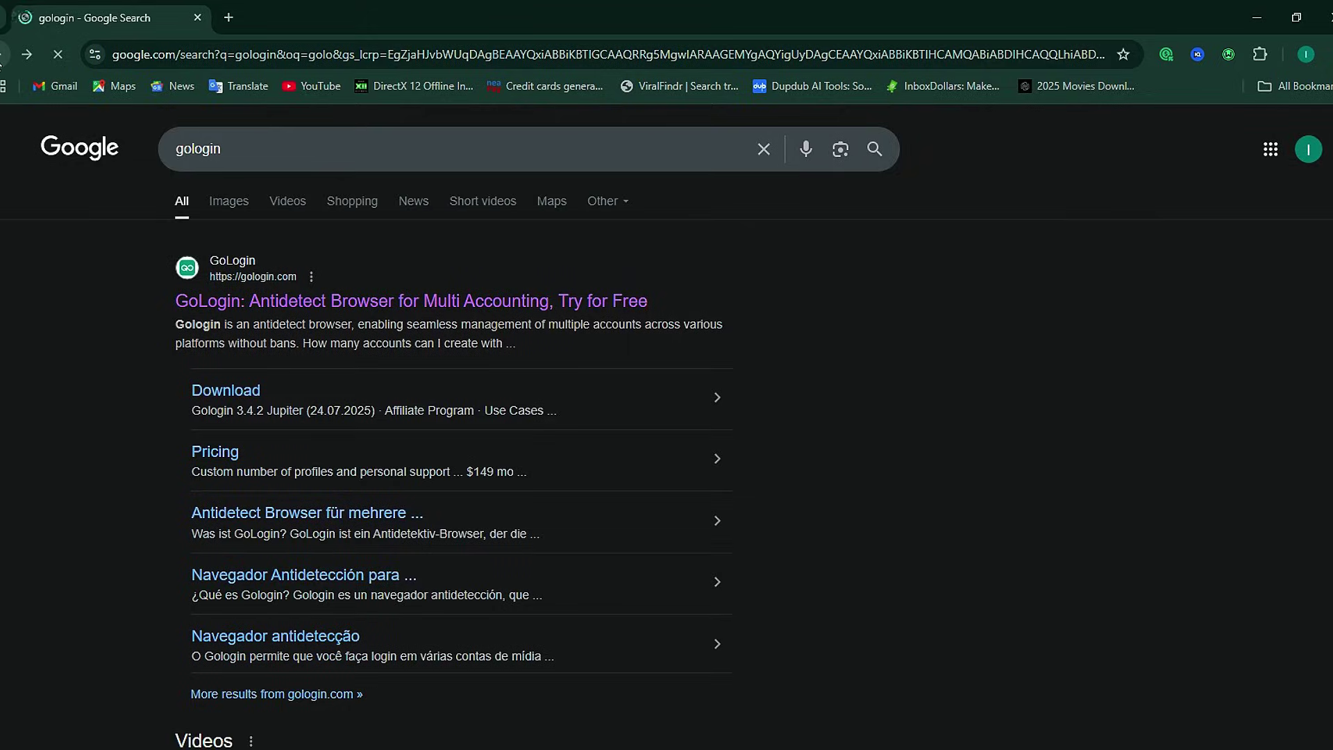
click(243, 306)
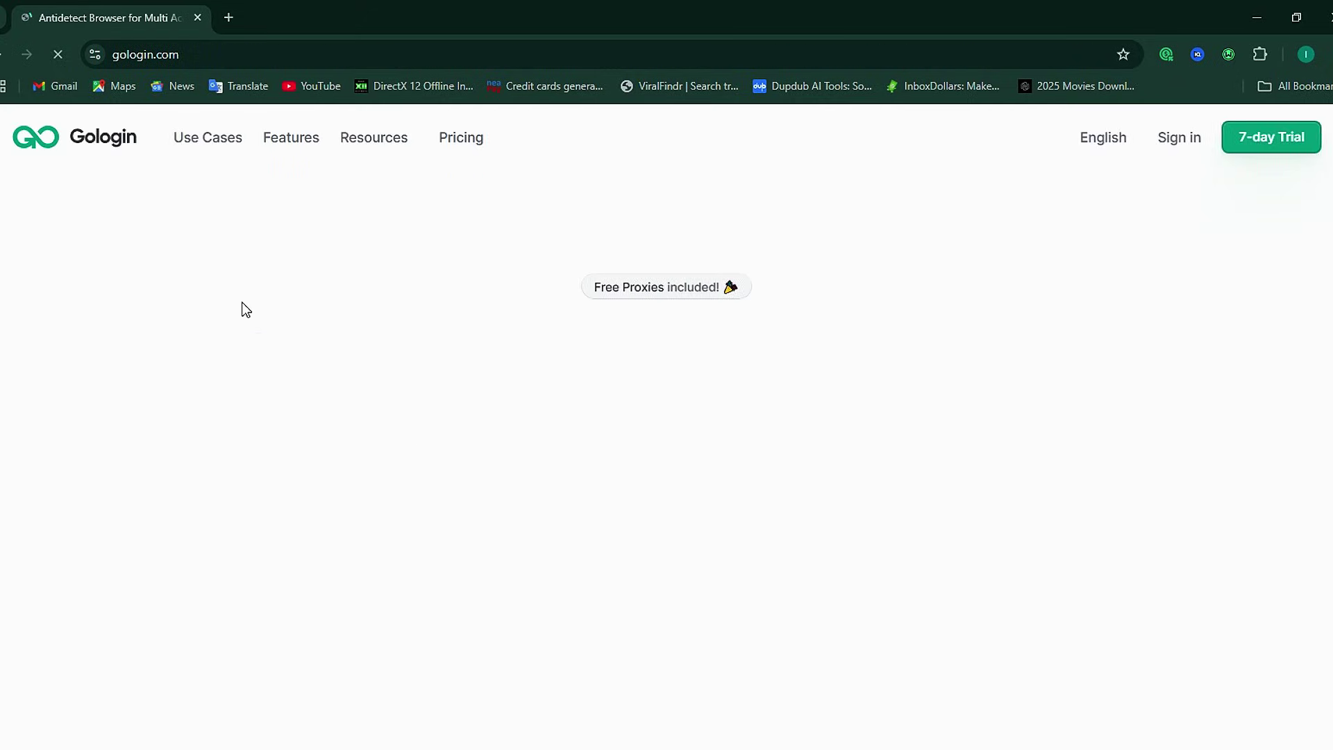
scroll(477, 332, down, 5)
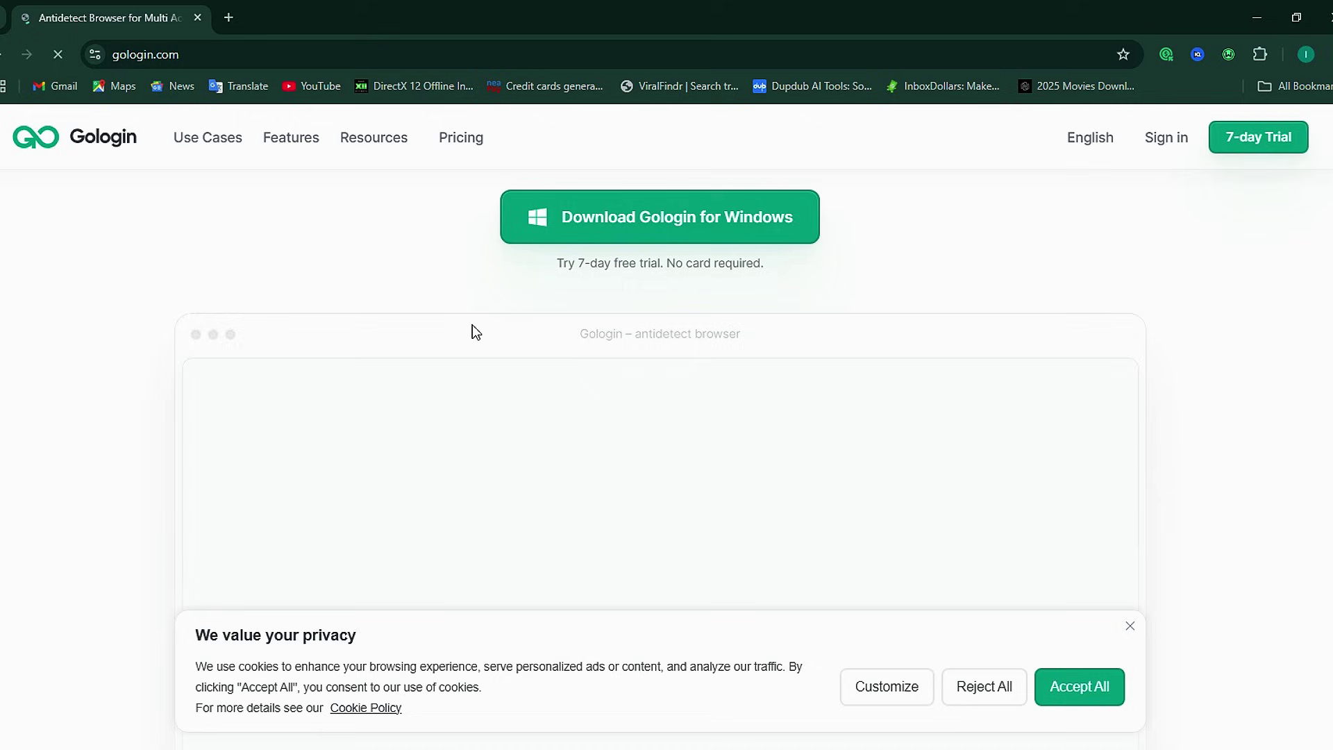
click(639, 395)
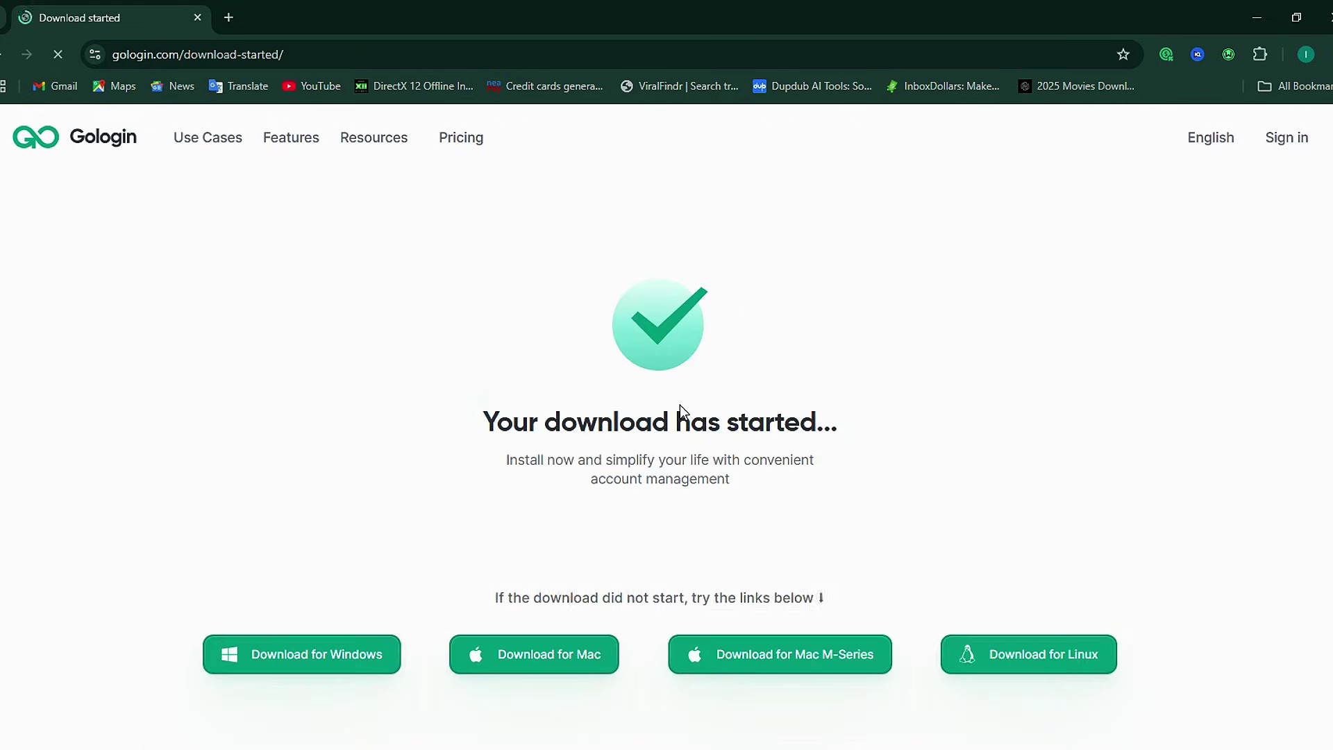
scroll(532, 391, down, 2)
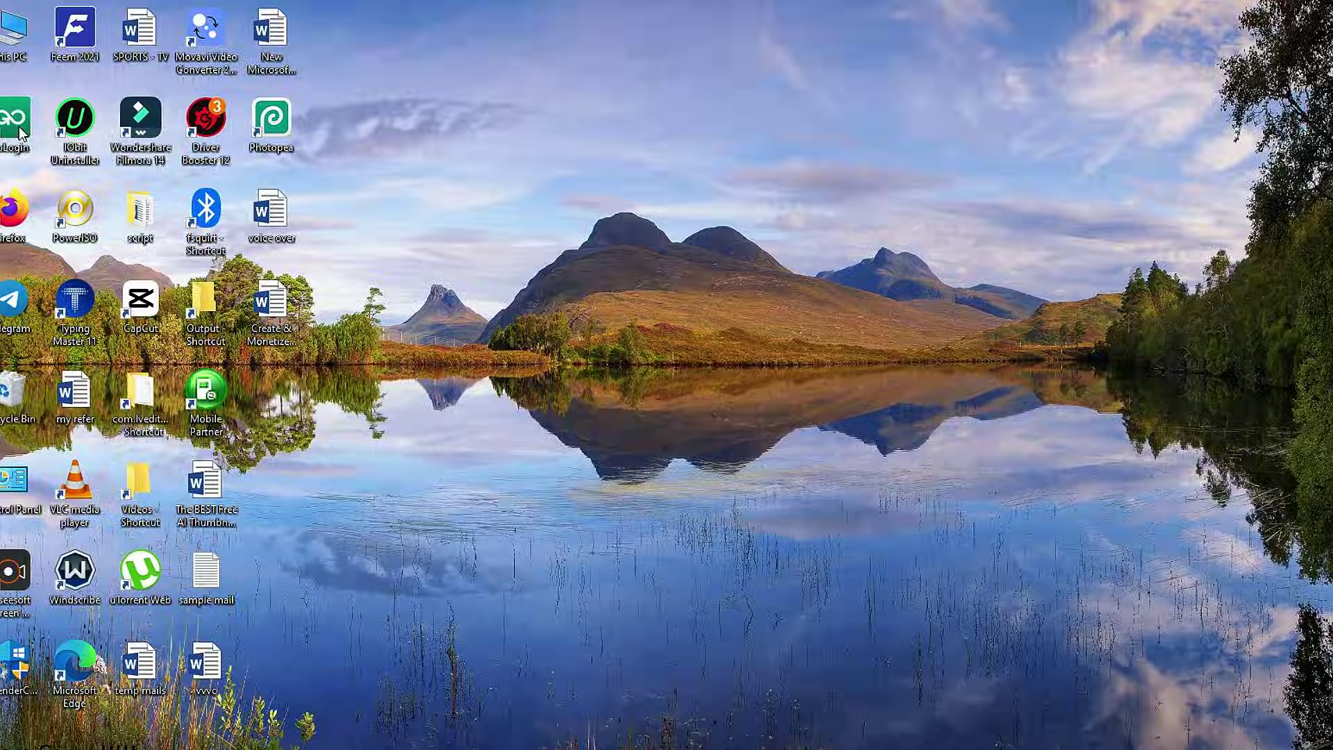
- Launch GoLogin from the desktop, pass the Cloudflare check, and log in via the browser prompt
double_click(19, 132)
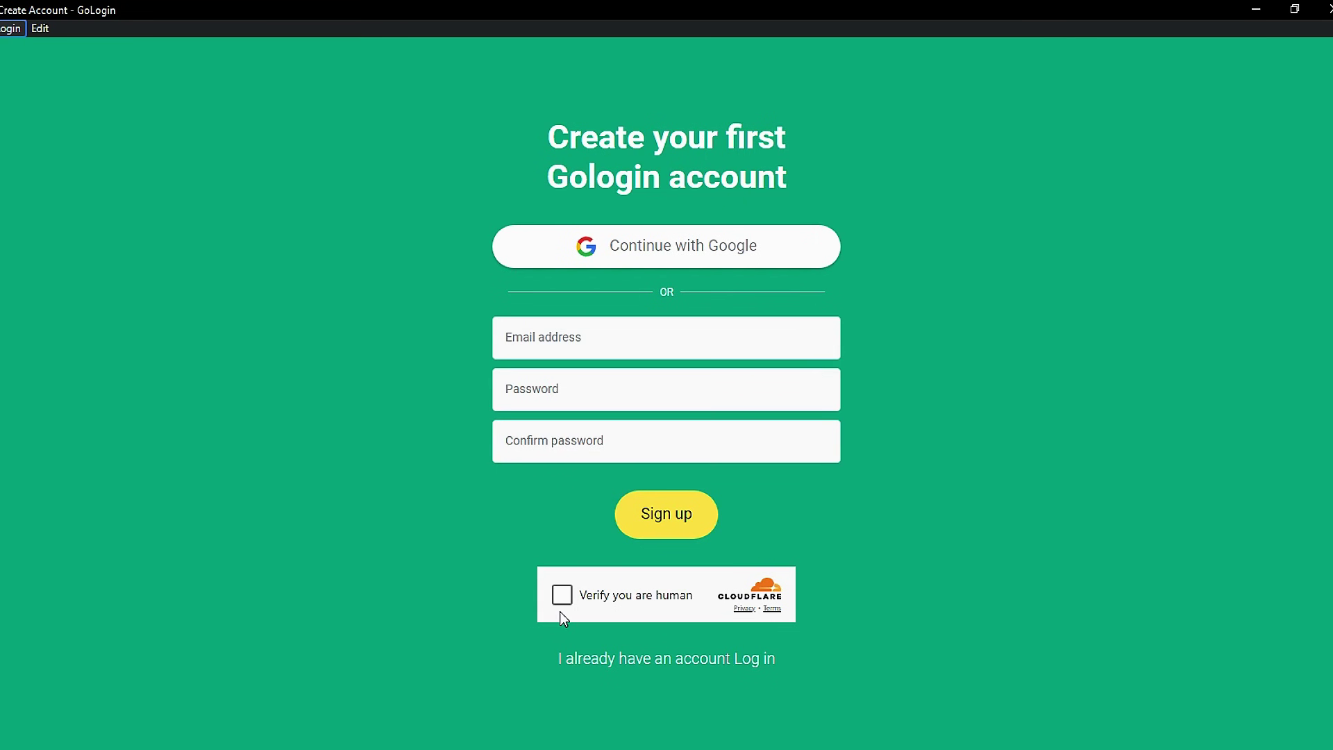
click(561, 601)
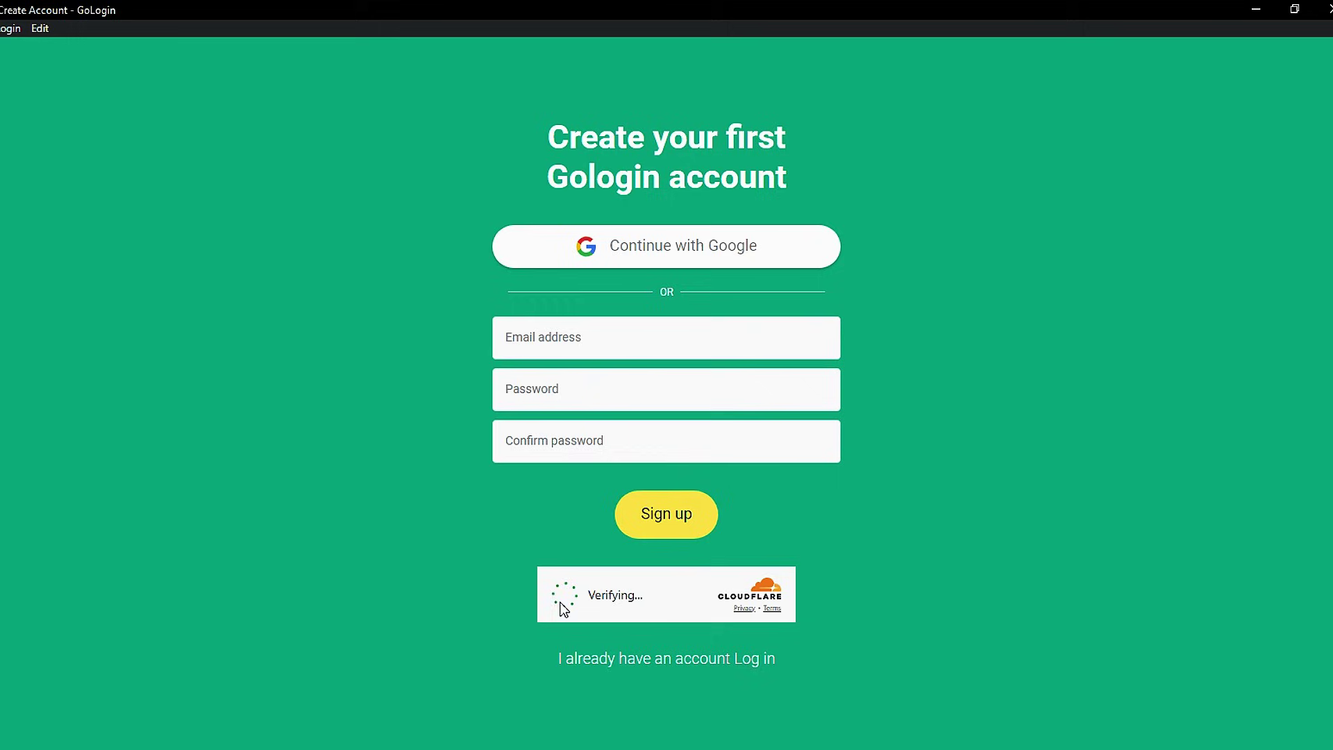
click(757, 663)
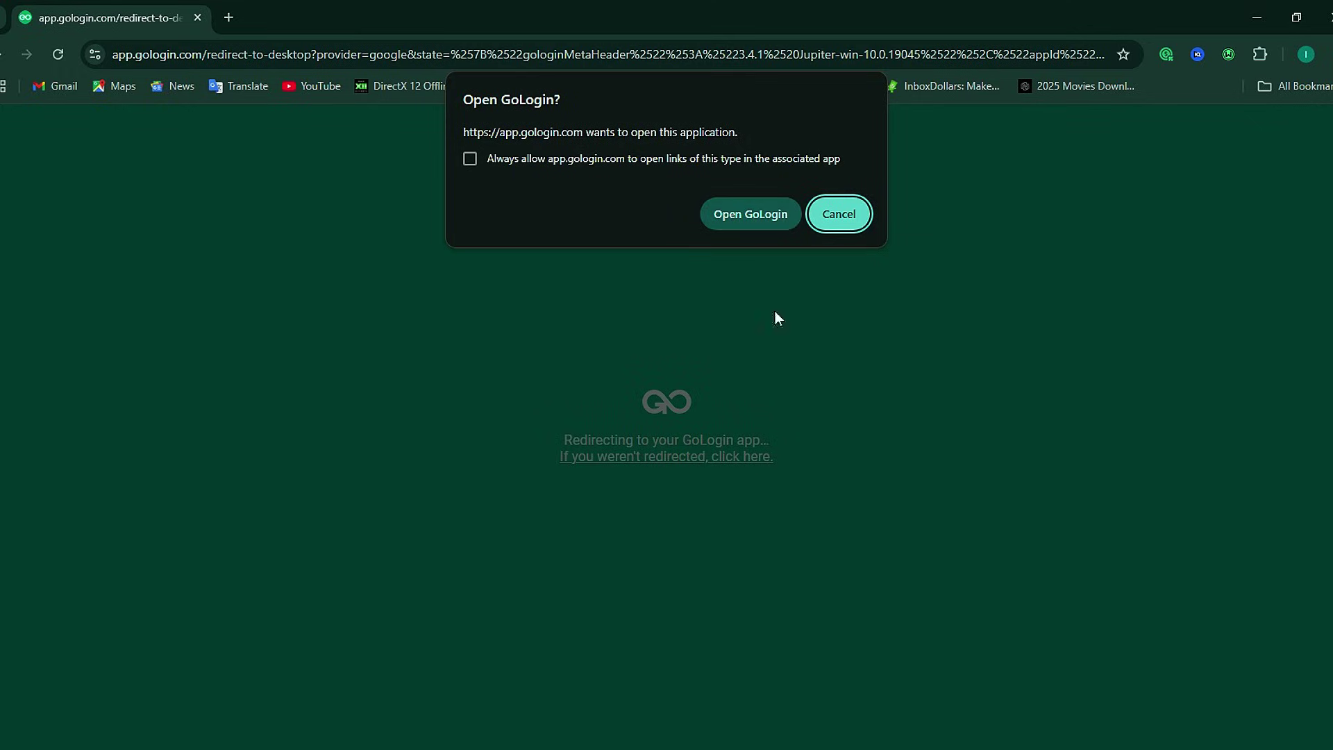
click(748, 213)
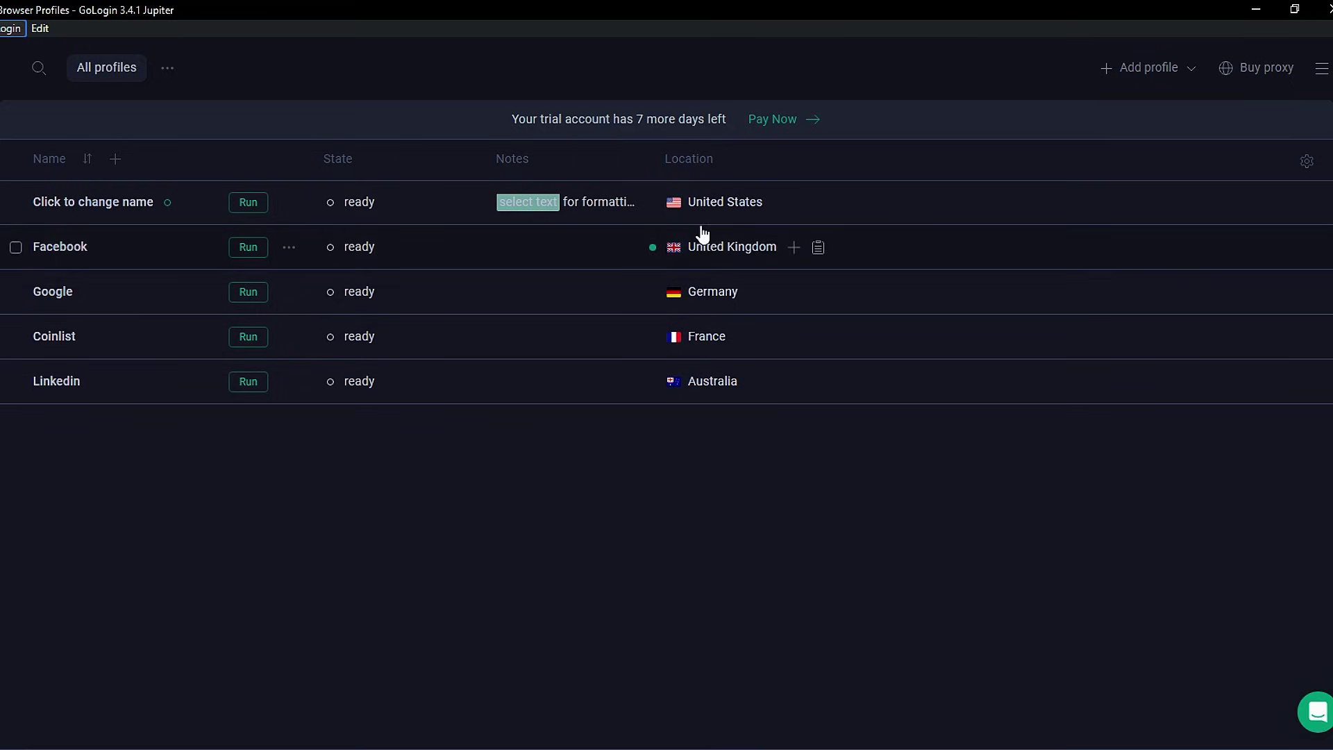
- Add a new browser profile and name it Tiktok
click(1122, 79)
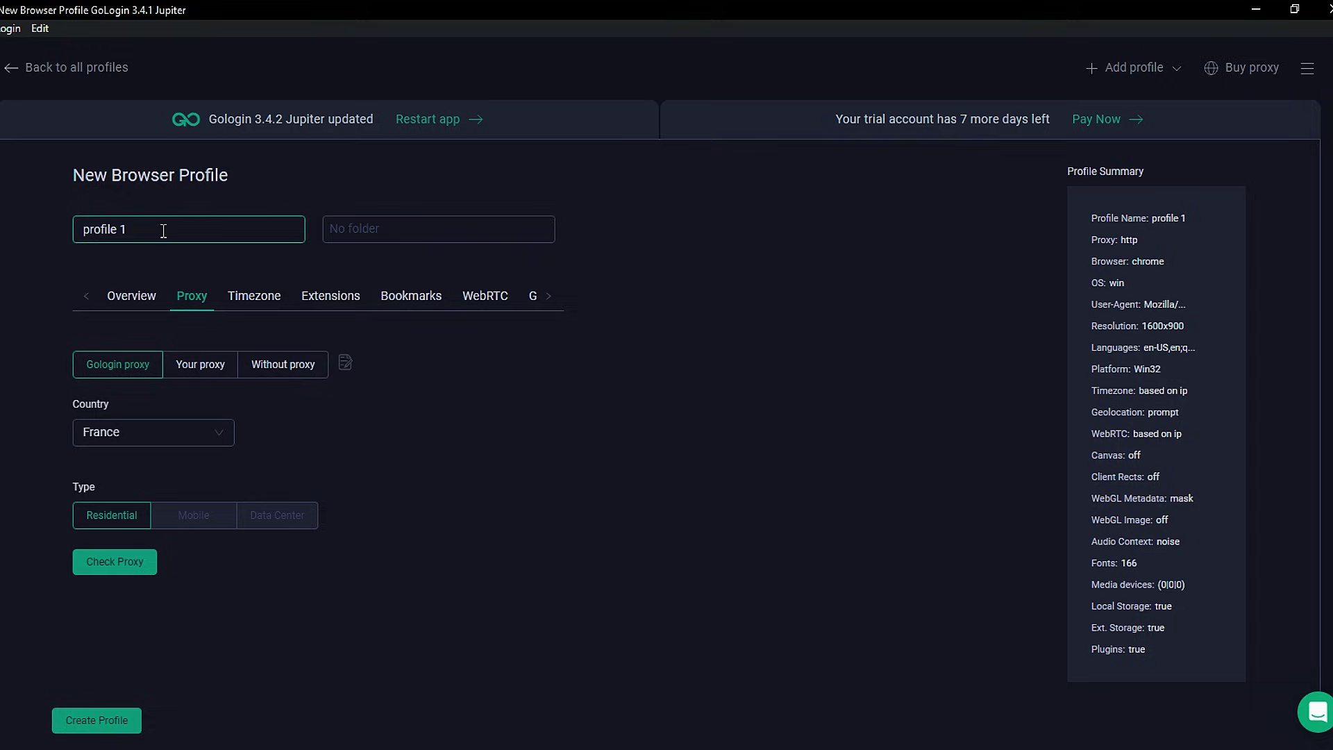
key(ctrl+a)
text(Tiktok)
click(186, 295)
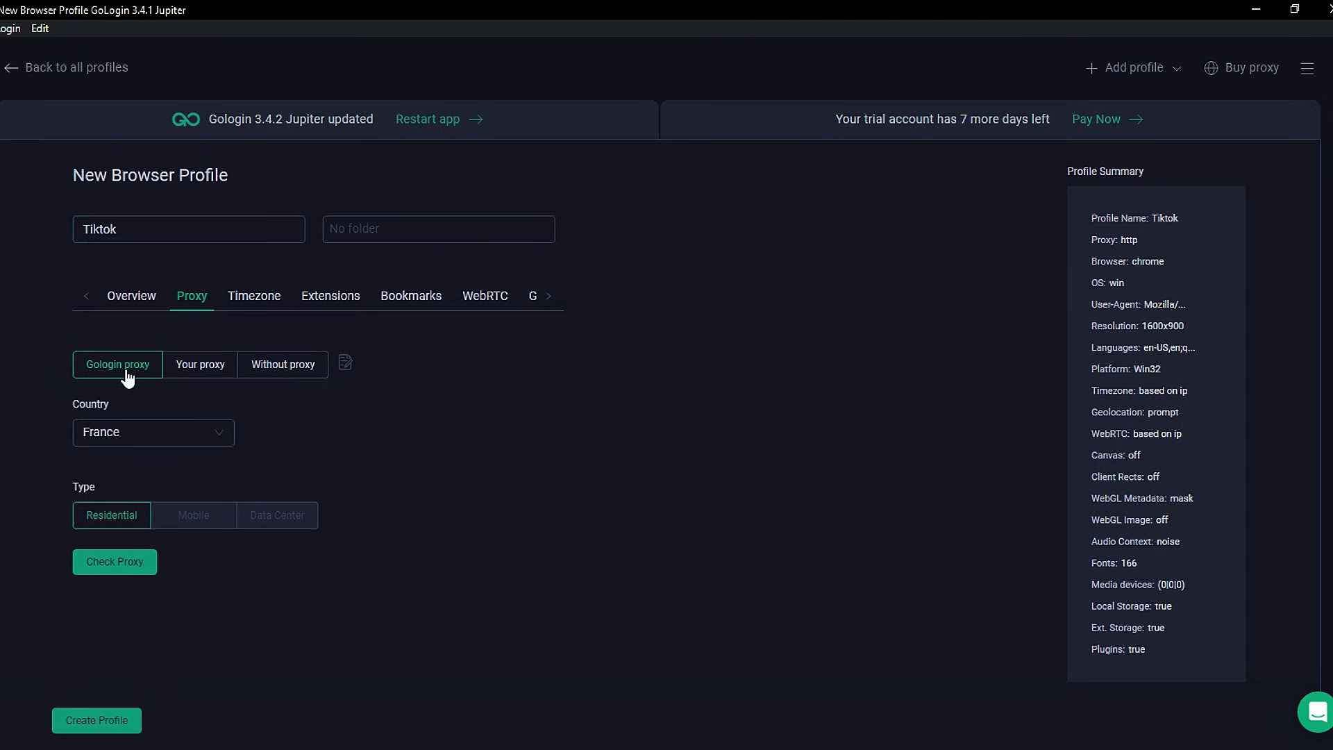
- Set the proxy country to United States, check the proxy, and create the profile
click(217, 442)
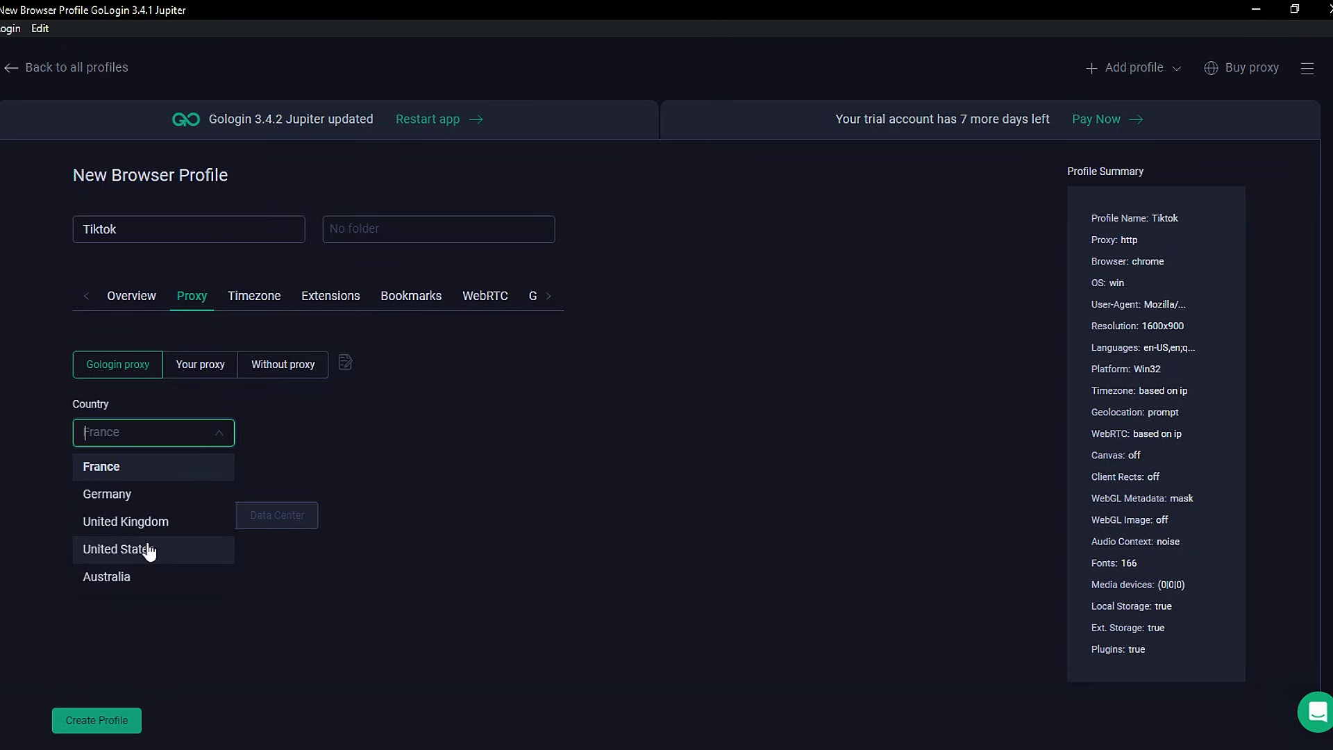
click(149, 549)
scroll(306, 461, down, 1)
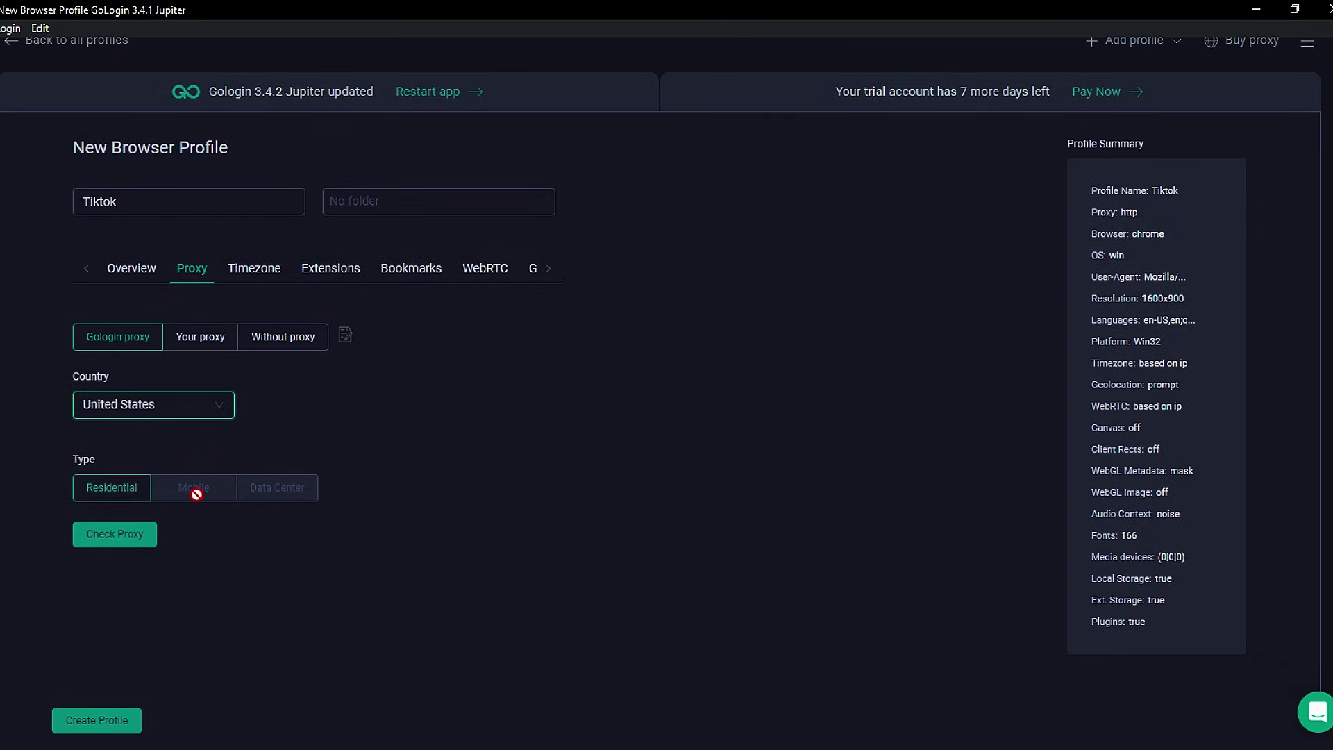
click(299, 491)
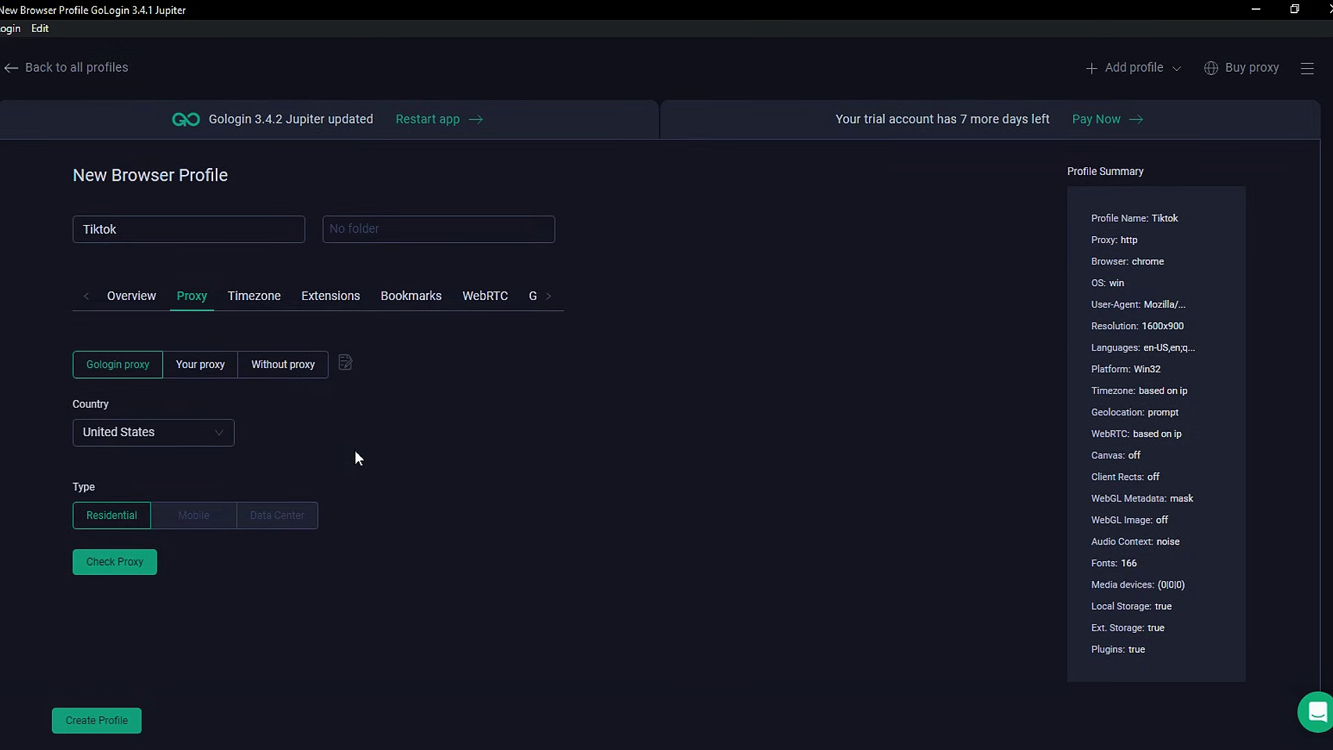
key(alt)
scroll(469, 568, up, 1)
scroll(273, 417, down, 1)
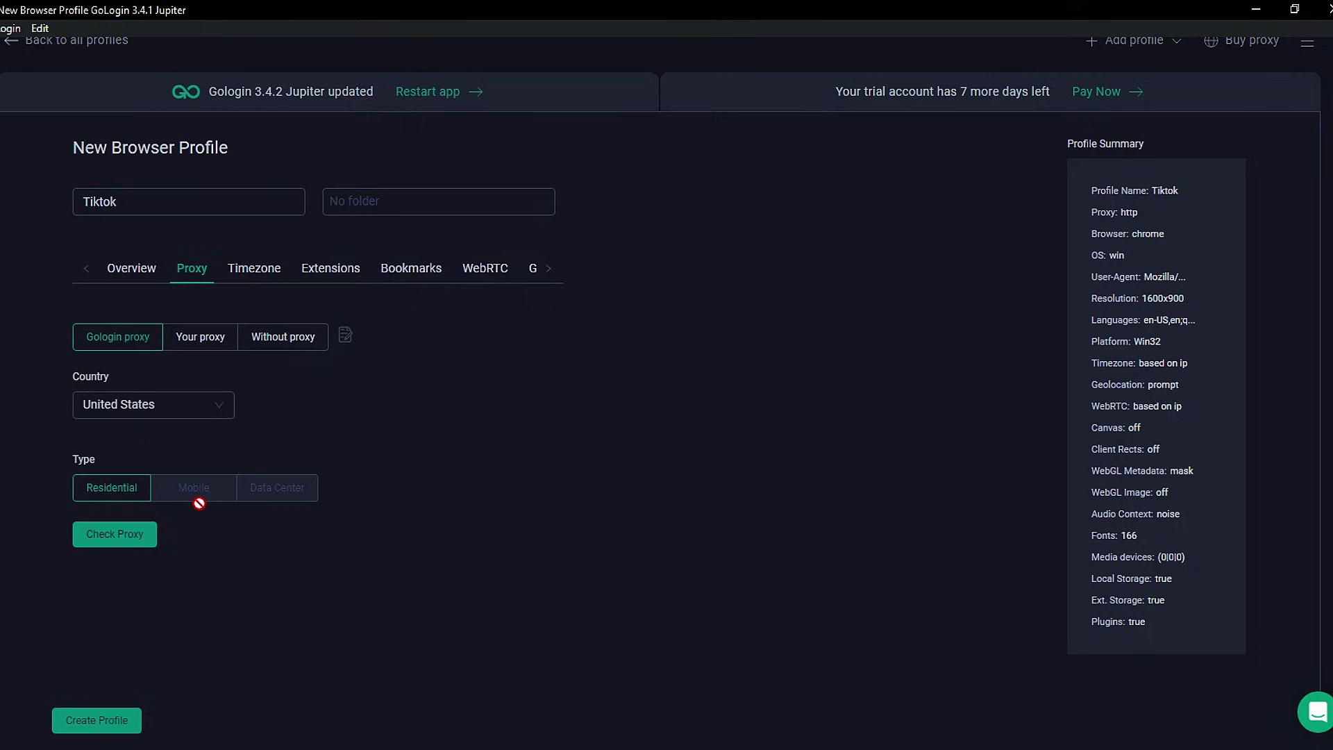
click(117, 532)
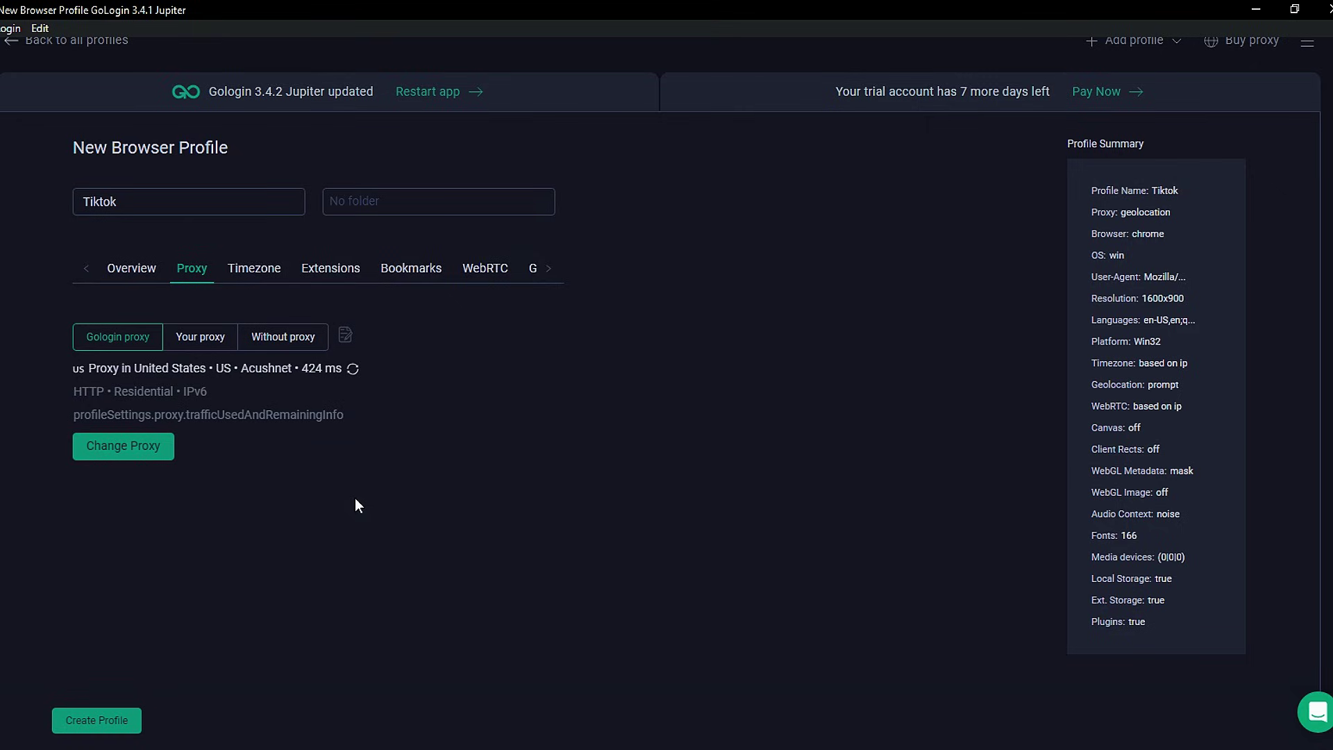
click(108, 722)
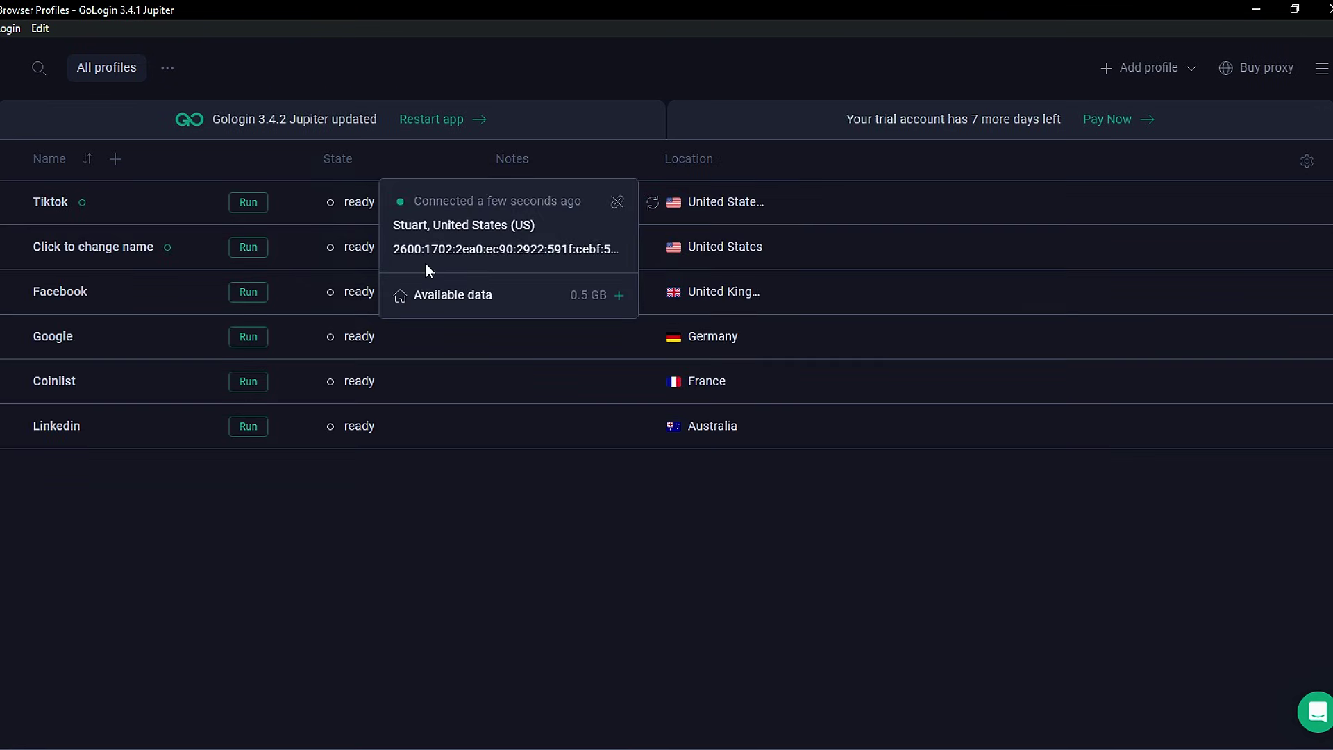
- Run the Tiktok profile in the cloud from its ⋯ options menu
click(246, 206)
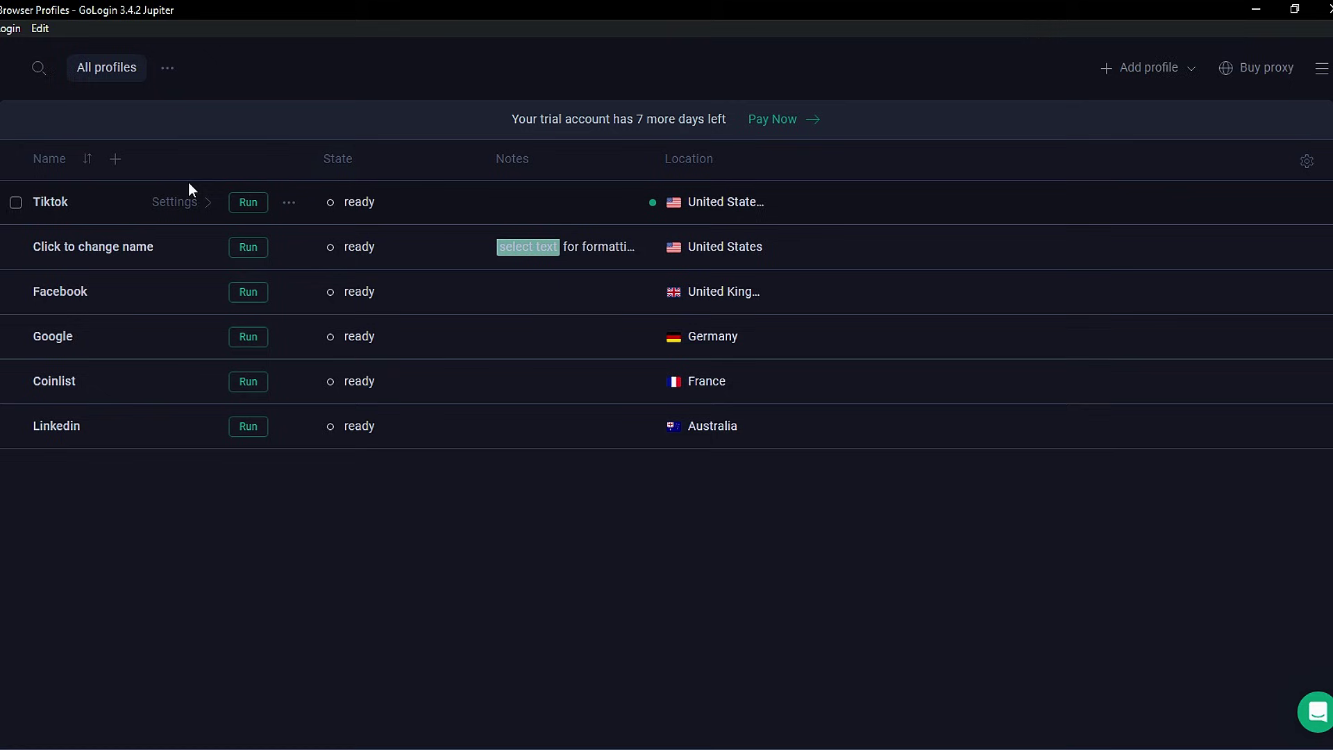
click(288, 205)
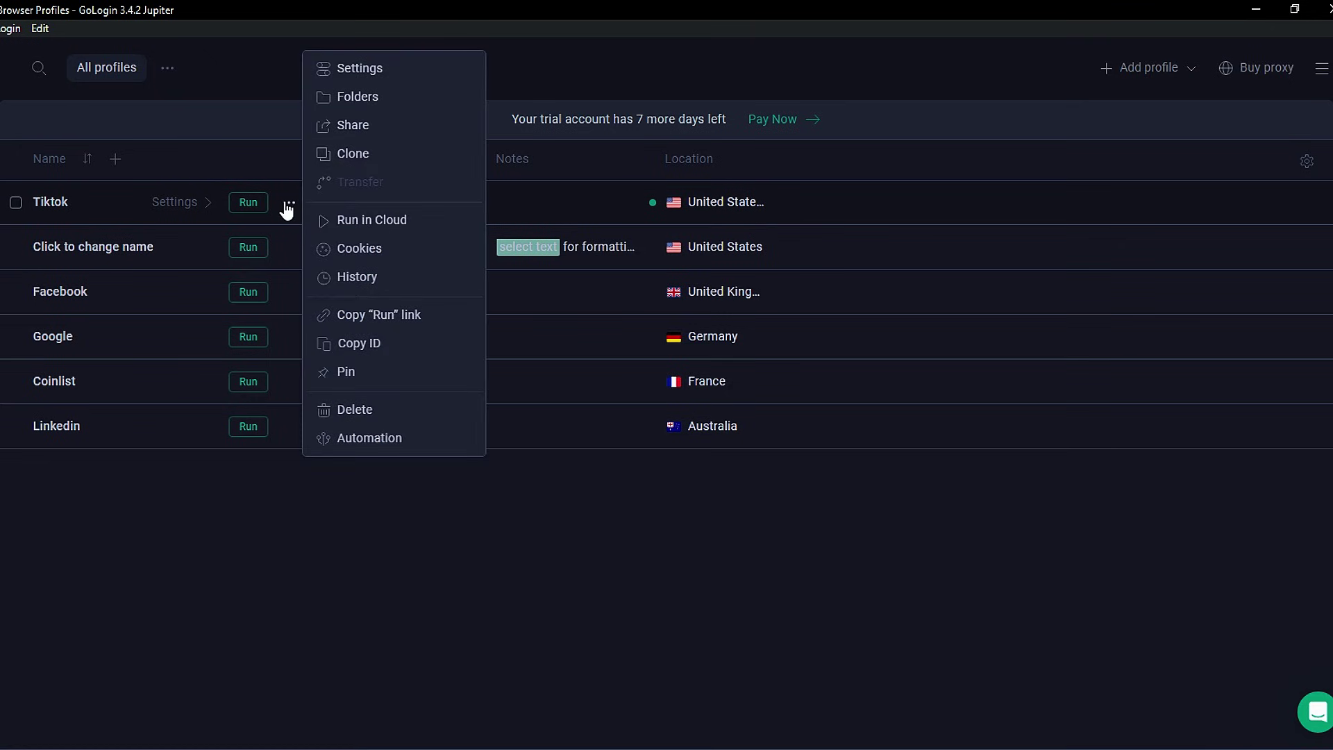
click(372, 221)
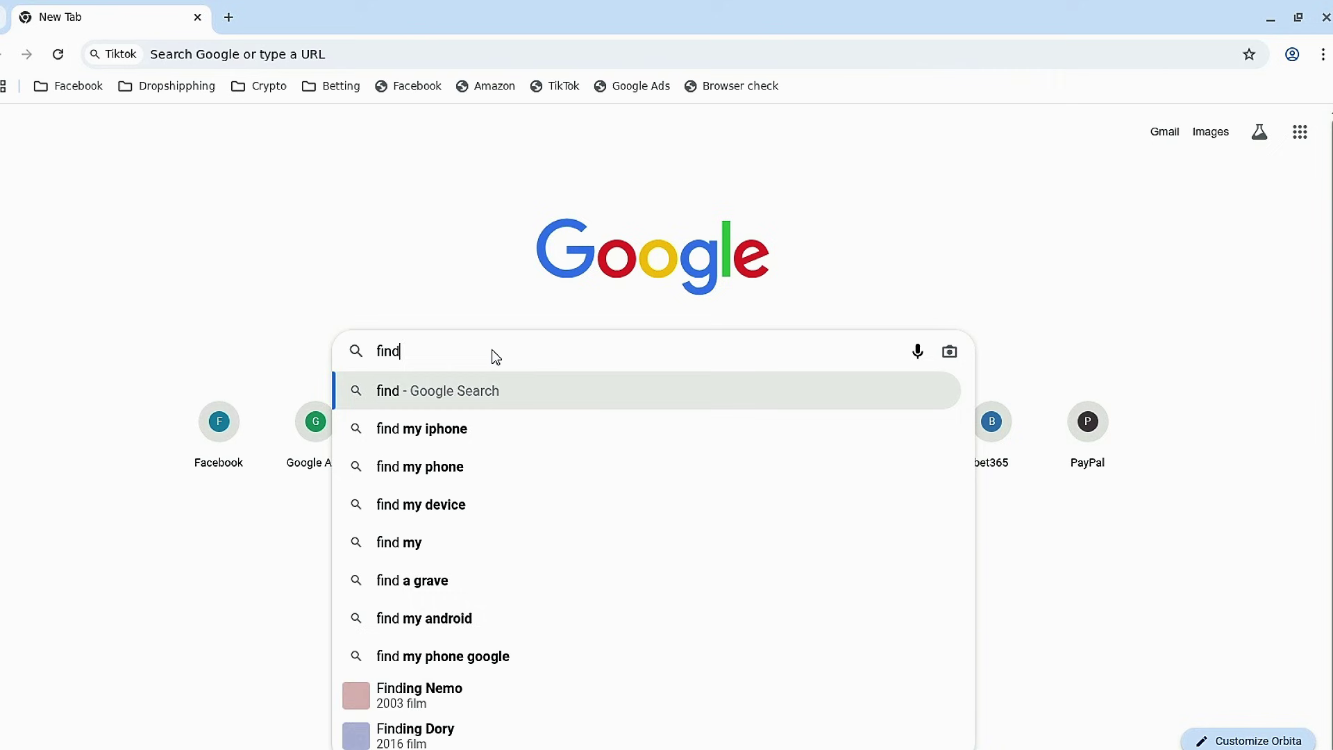
- Search 'find my ip address' and check the location on whatismyipaddress.com
text(a)
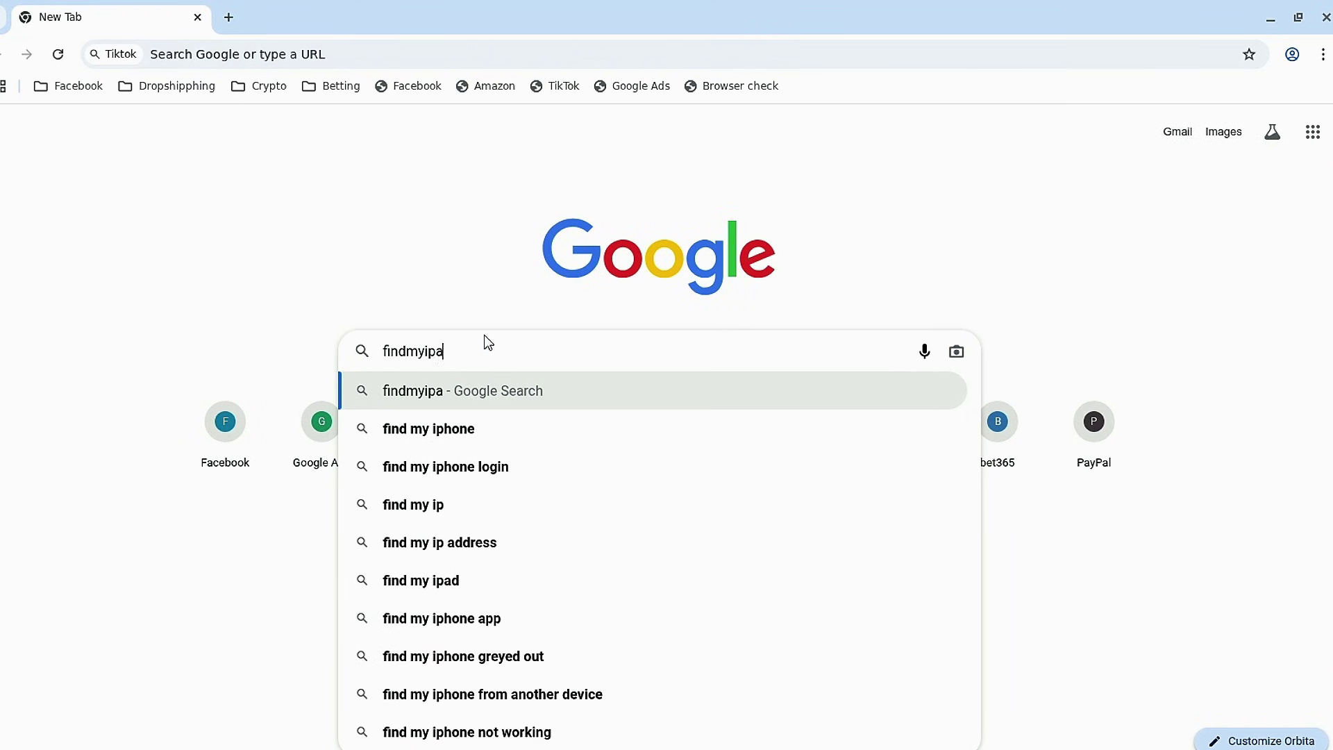
click(480, 544)
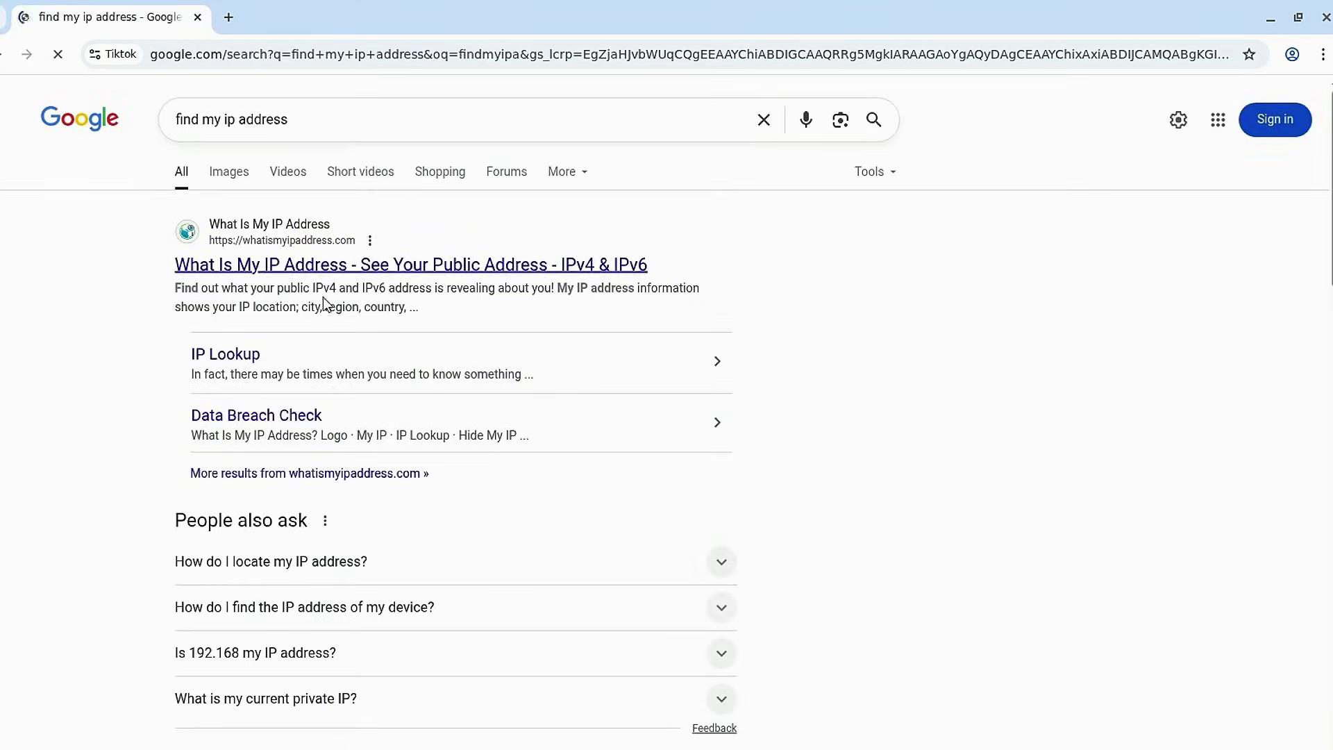
click(342, 266)
drag(187, 522, 447, 668)
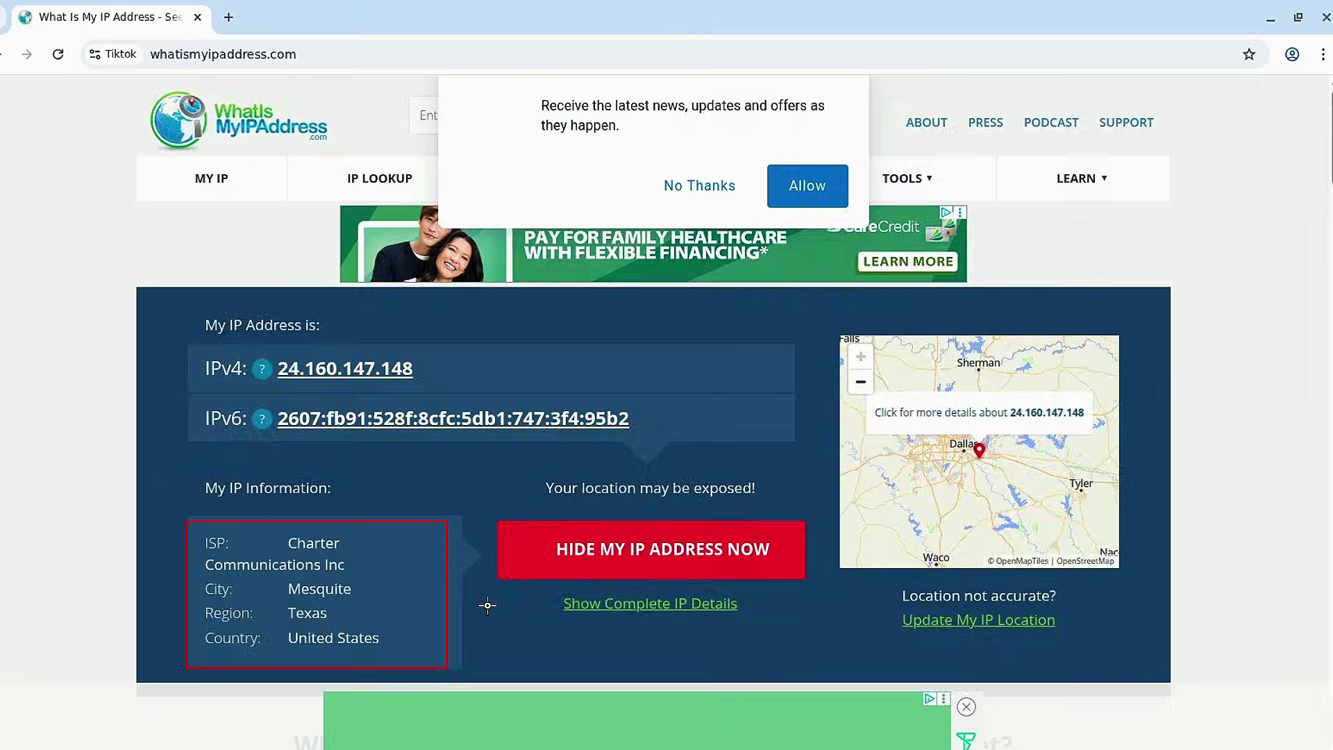
- Open a fresh new tab and close the IP lookup tab
key(alt+Left)
click(229, 18)
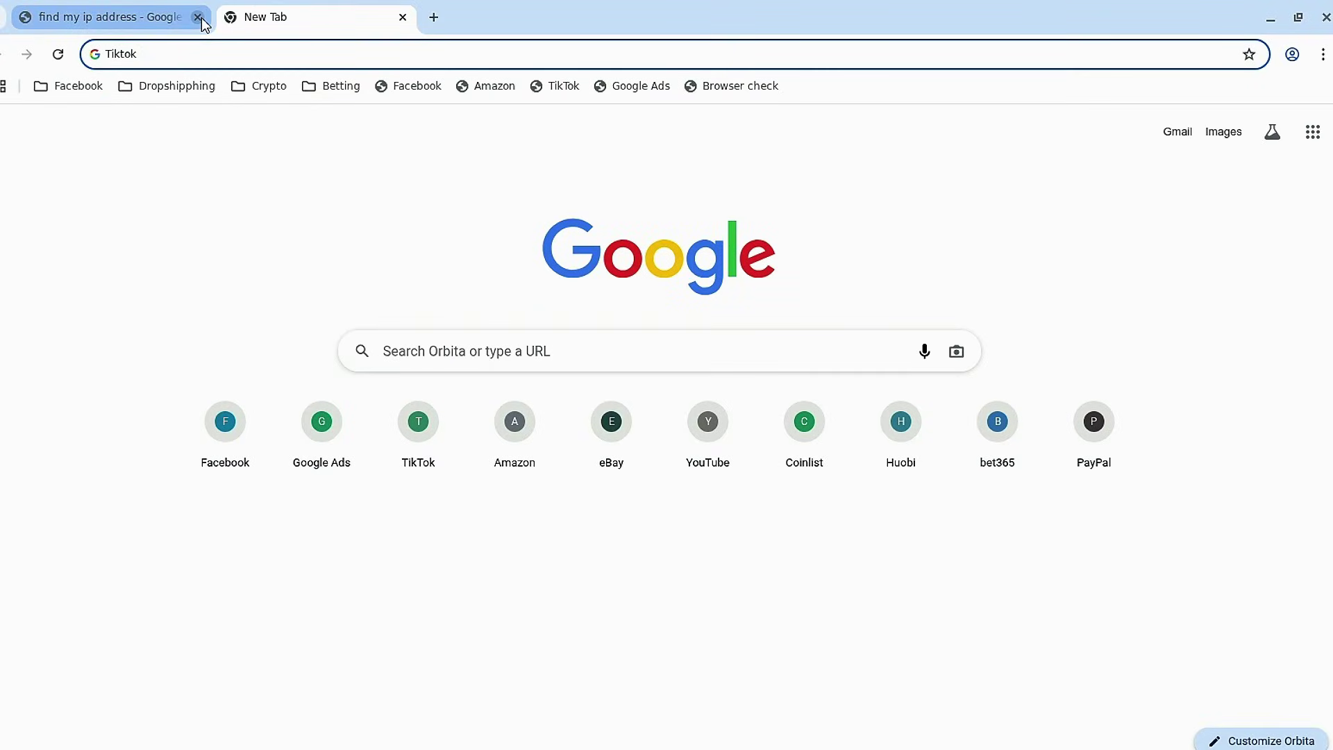
click(198, 17)
click(419, 434)
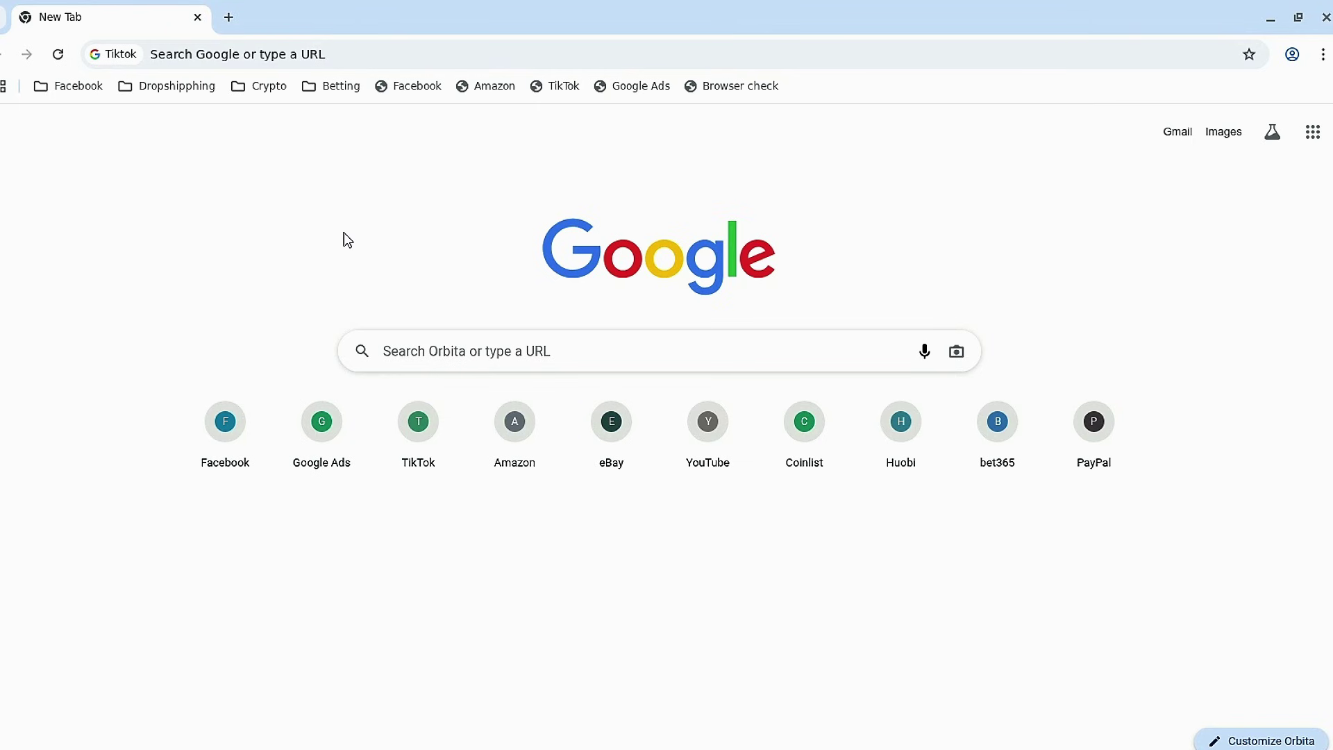
- Go to tiktok.com and choose Sign up with email from the profile log-in prompt
click(420, 429)
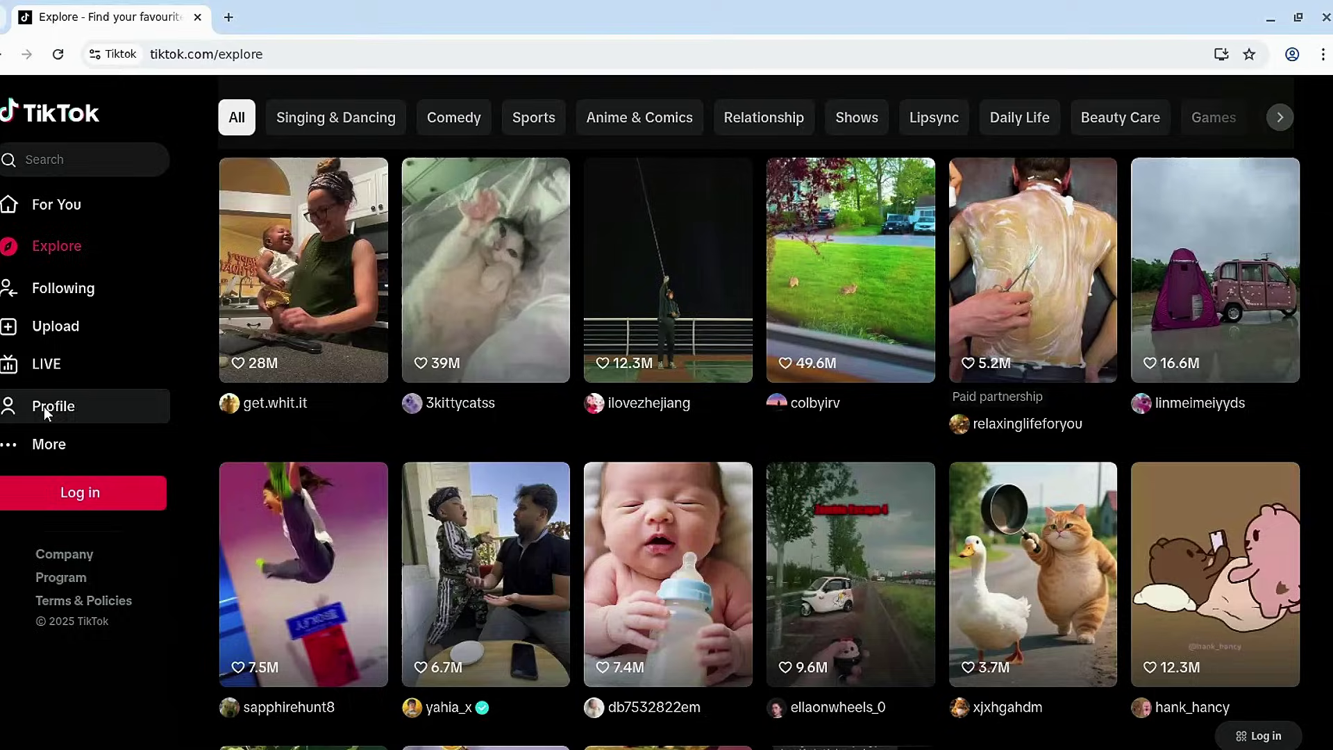
click(43, 406)
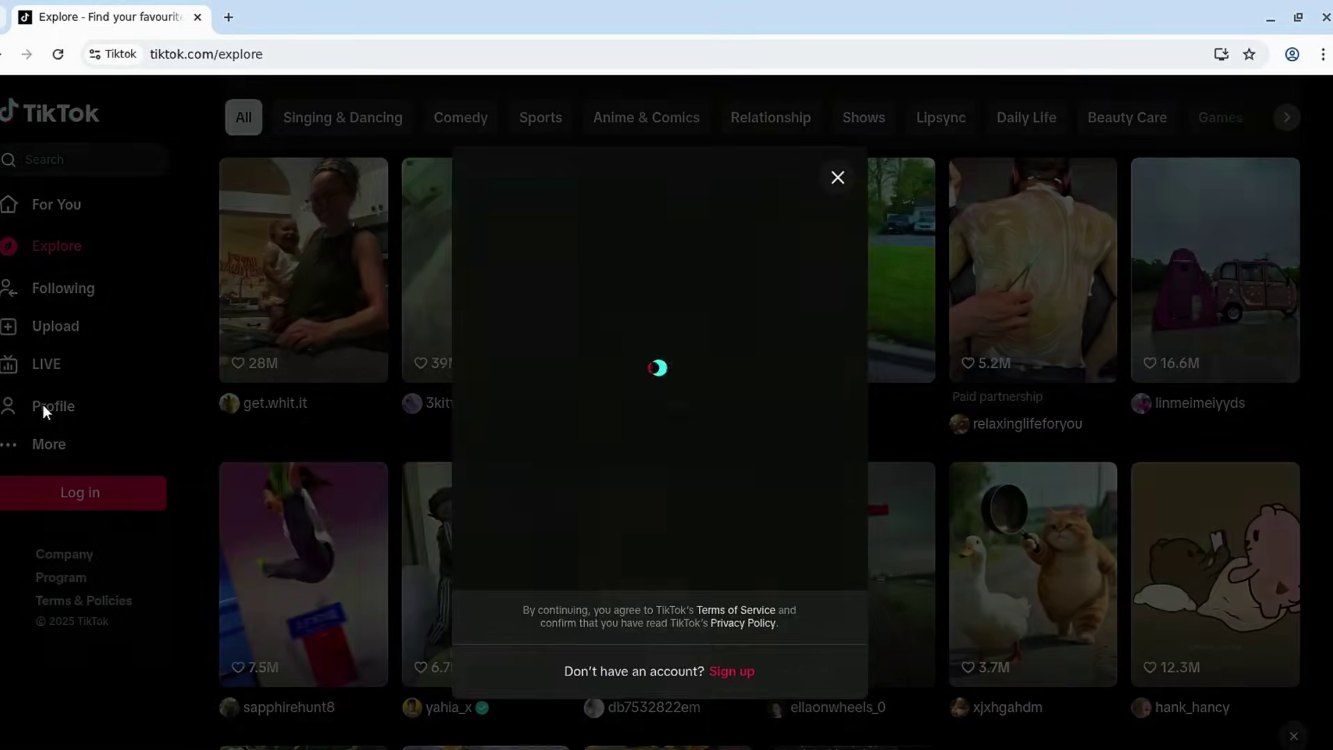
click(732, 671)
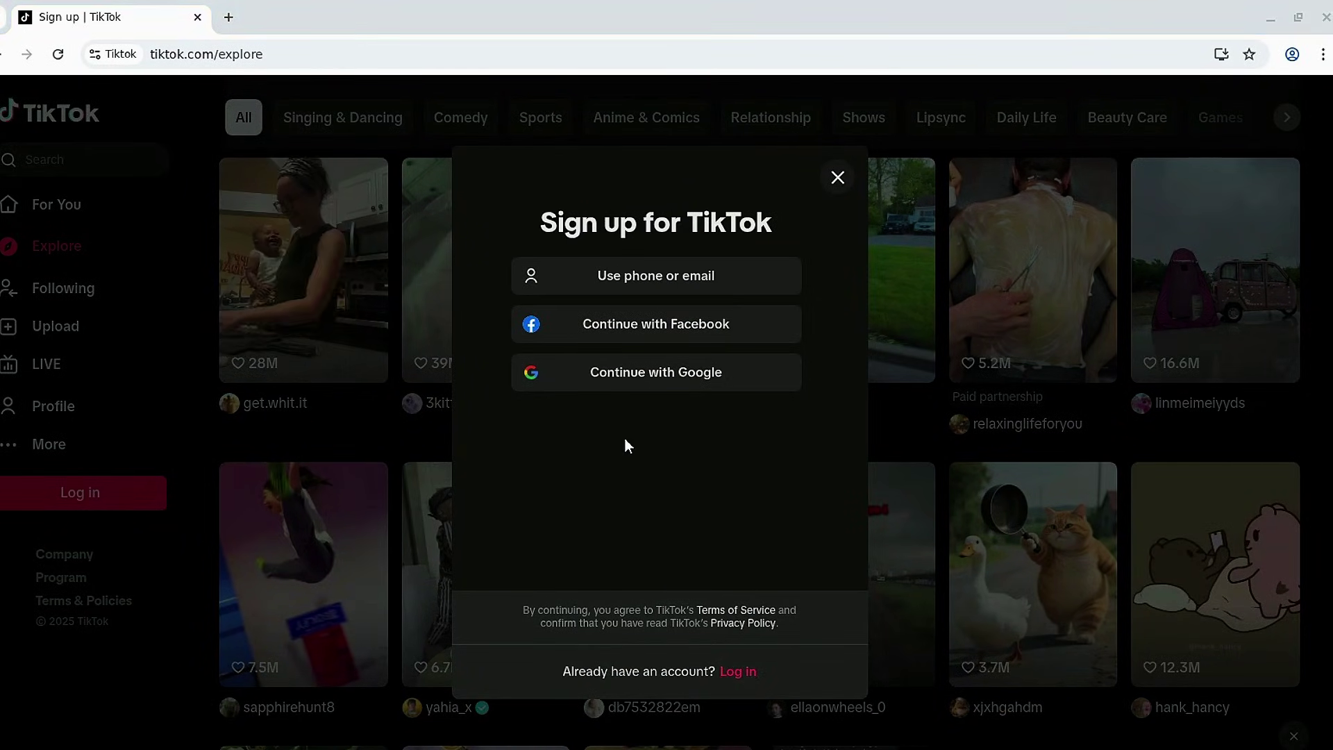
click(648, 276)
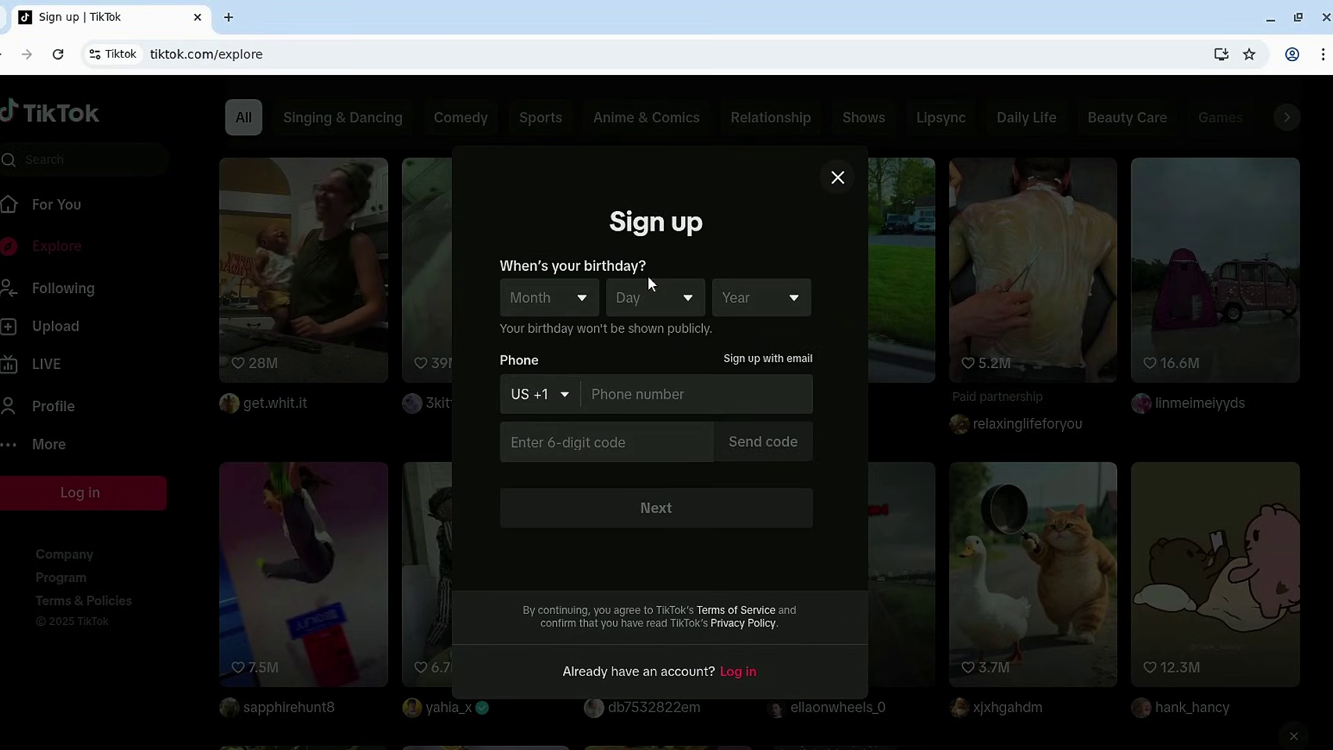
click(760, 360)
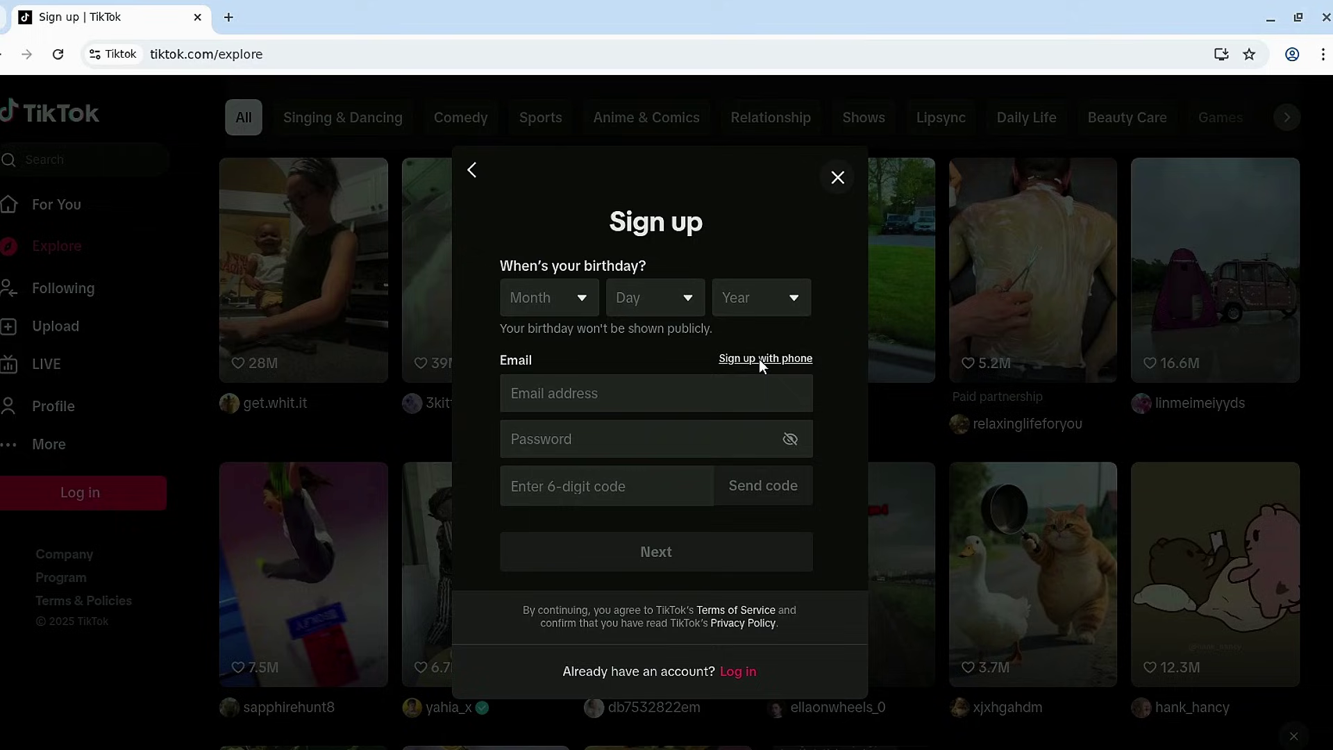
- Set the birthday to September 12, 2002 and solve the slider puzzle
click(549, 297)
click(548, 570)
click(636, 301)
scroll(643, 417, down, 5)
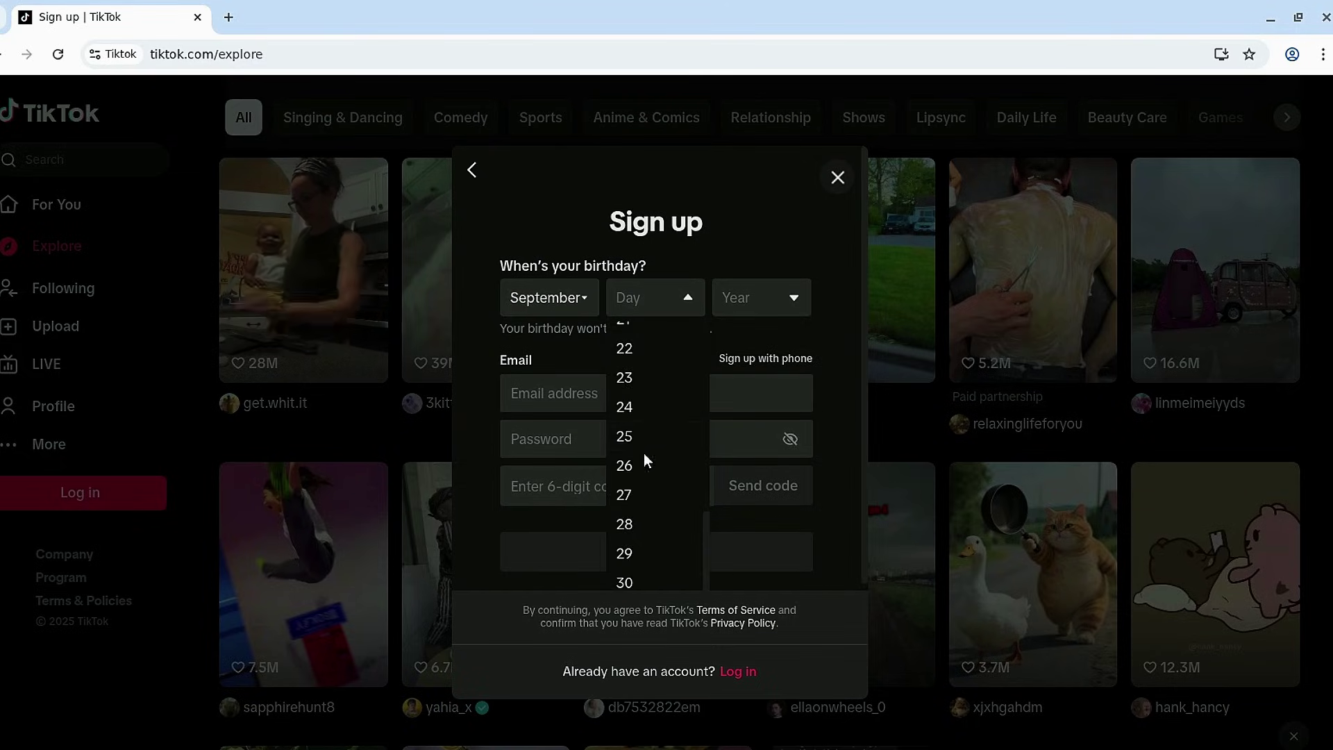
scroll(632, 438, up, 3)
click(625, 394)
click(774, 297)
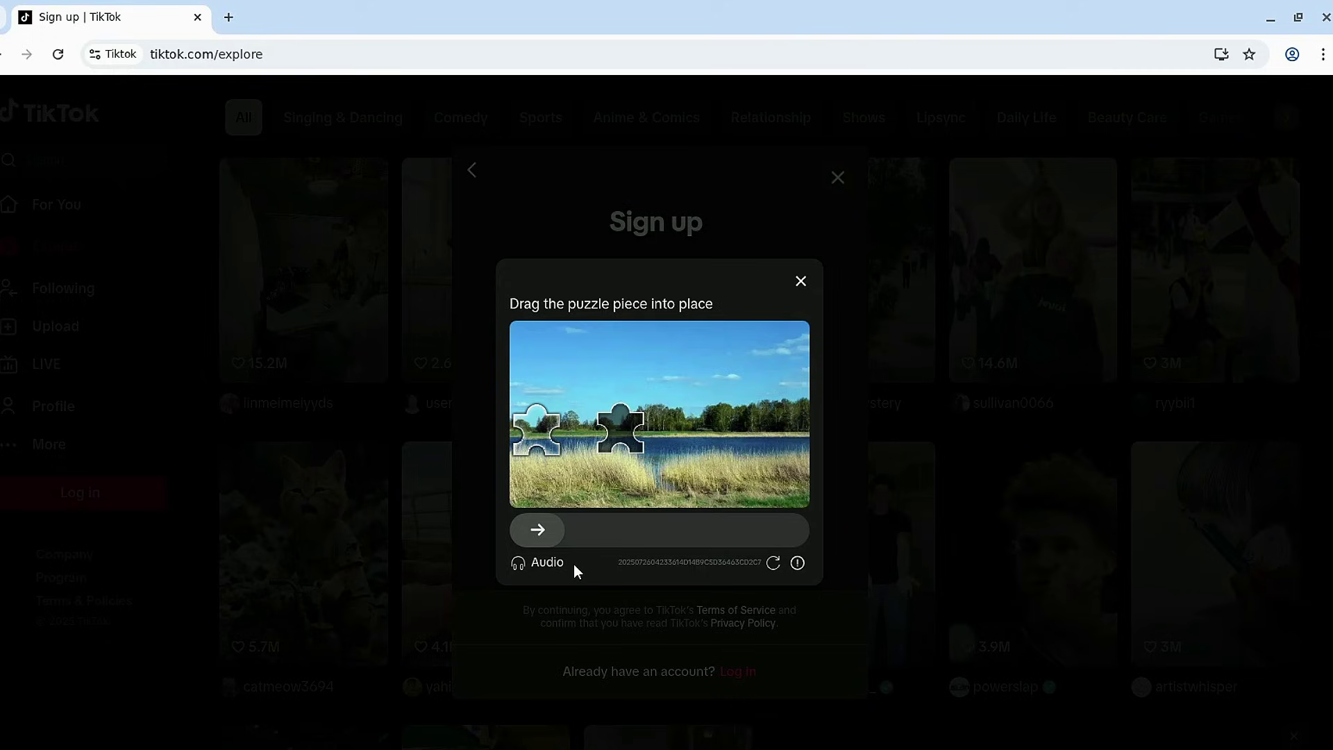
drag(548, 531, 613, 536)
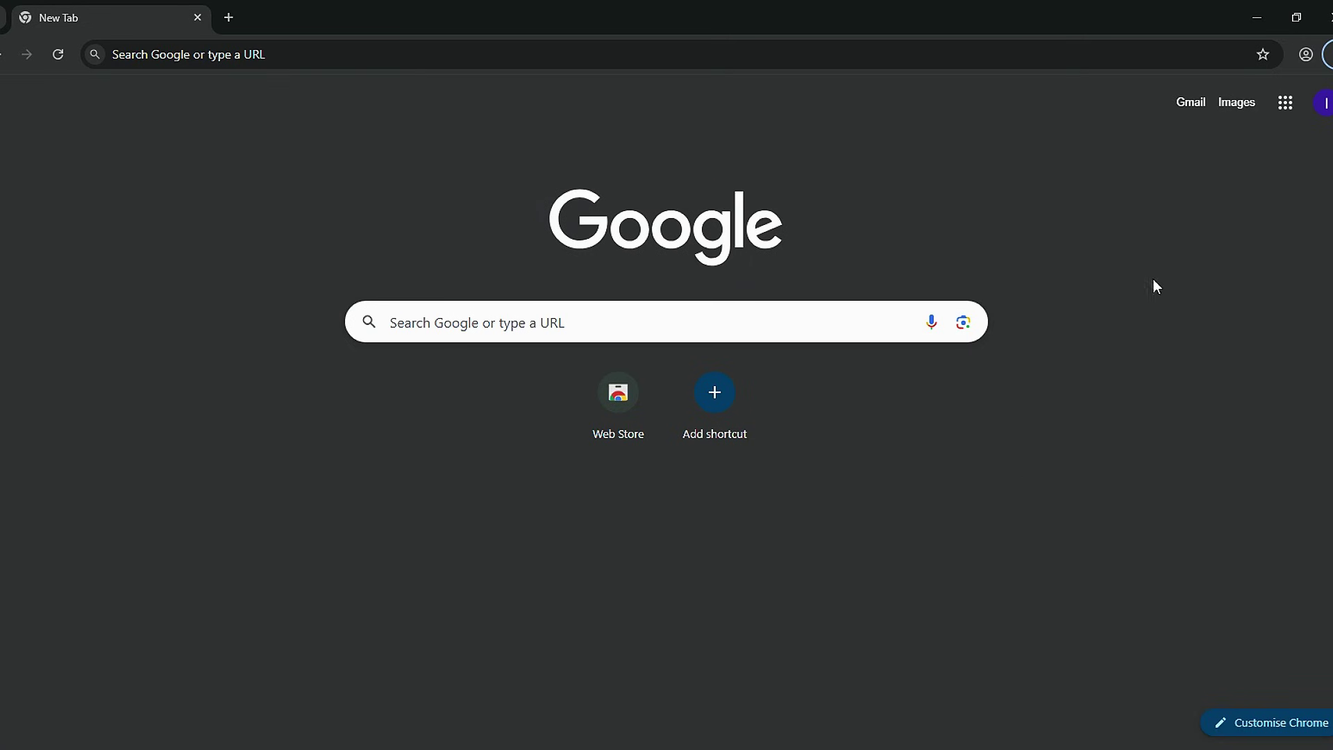
- Copy the code from TikTok's verification email in Gmail and paste it into the sign-up form
click(1188, 103)
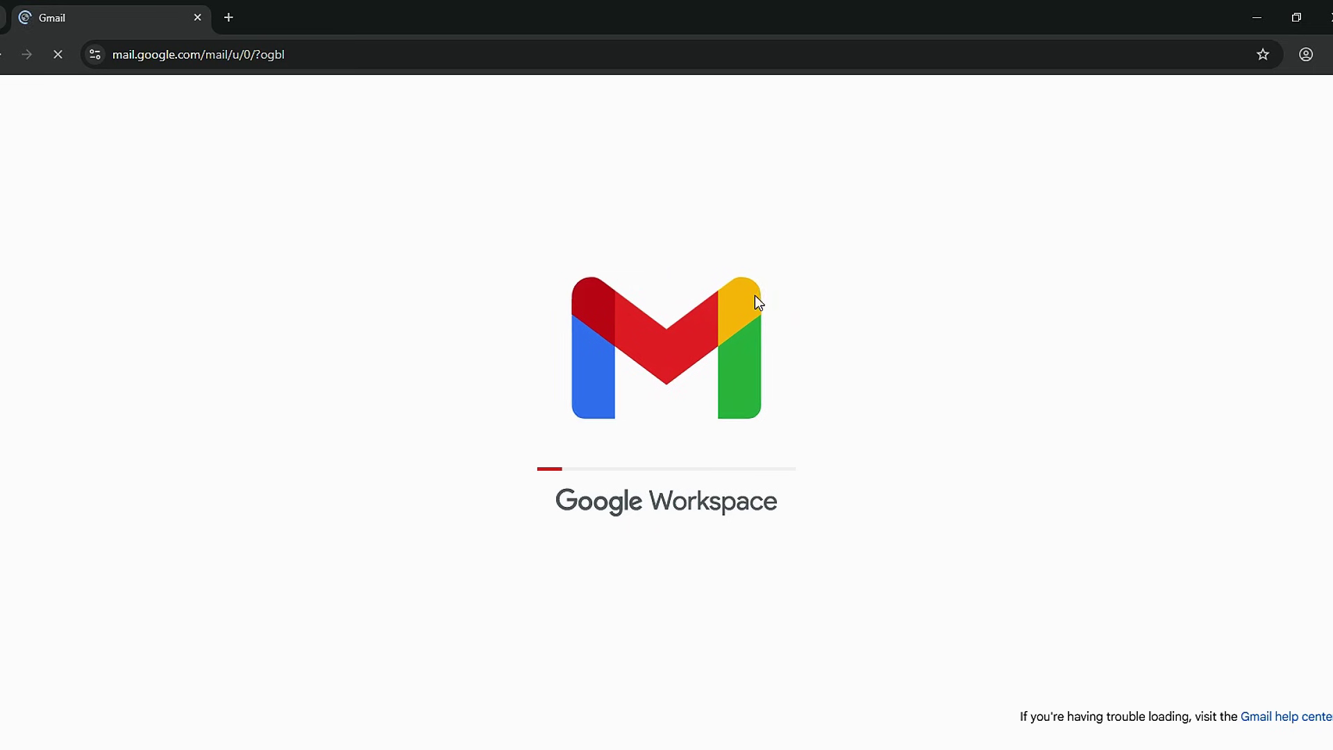
click(669, 472)
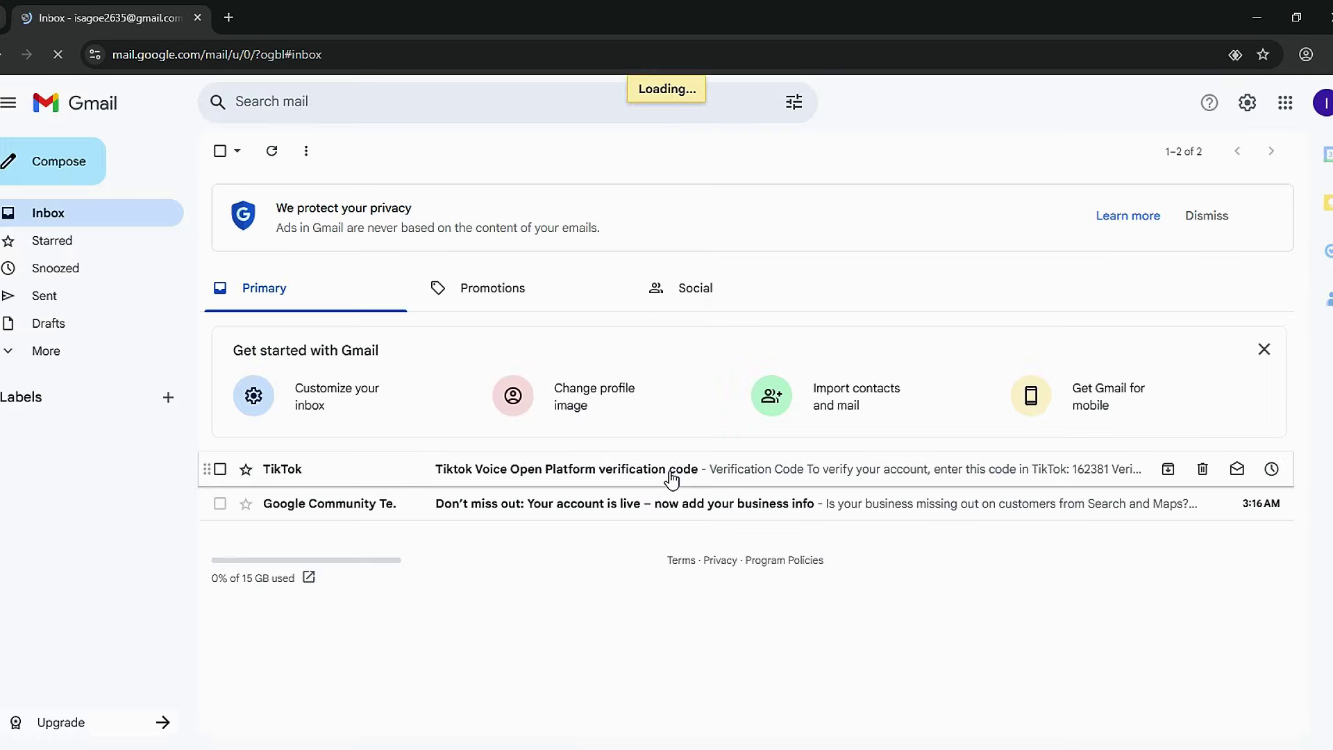
double_click(313, 500)
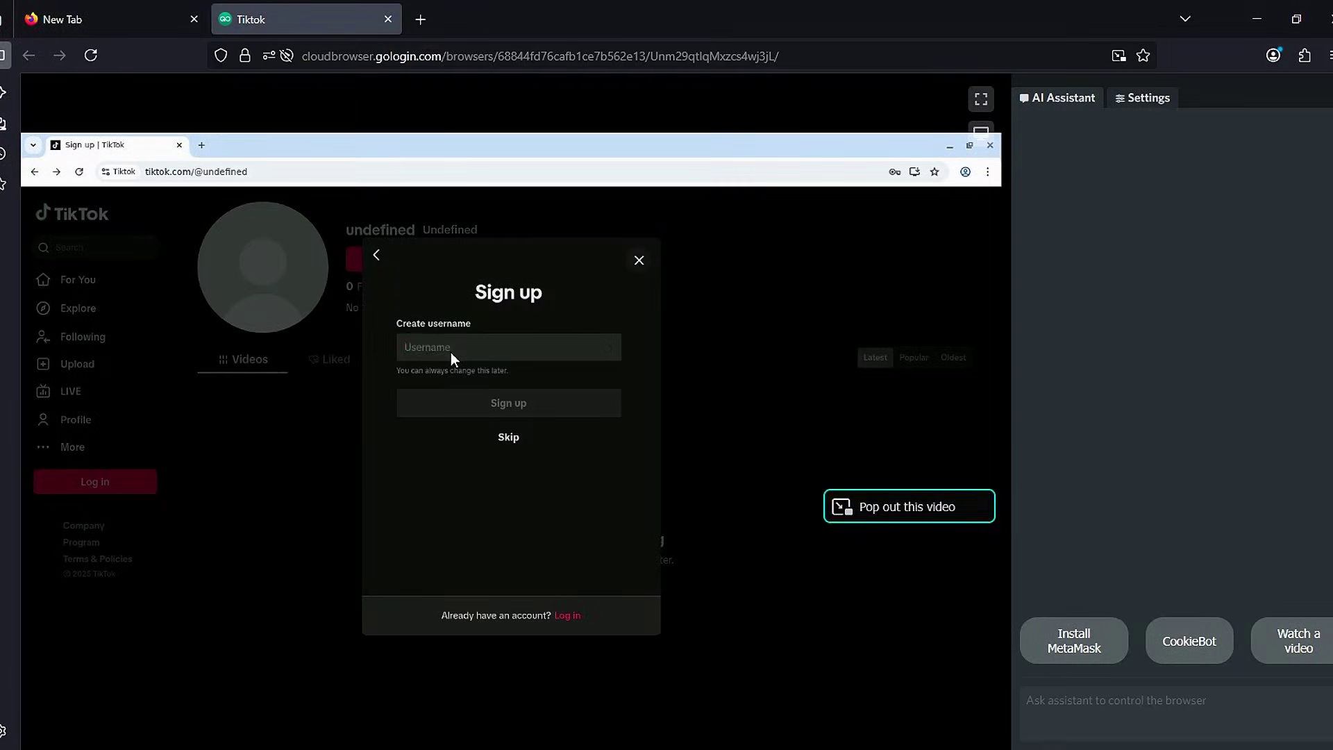
text(ps)
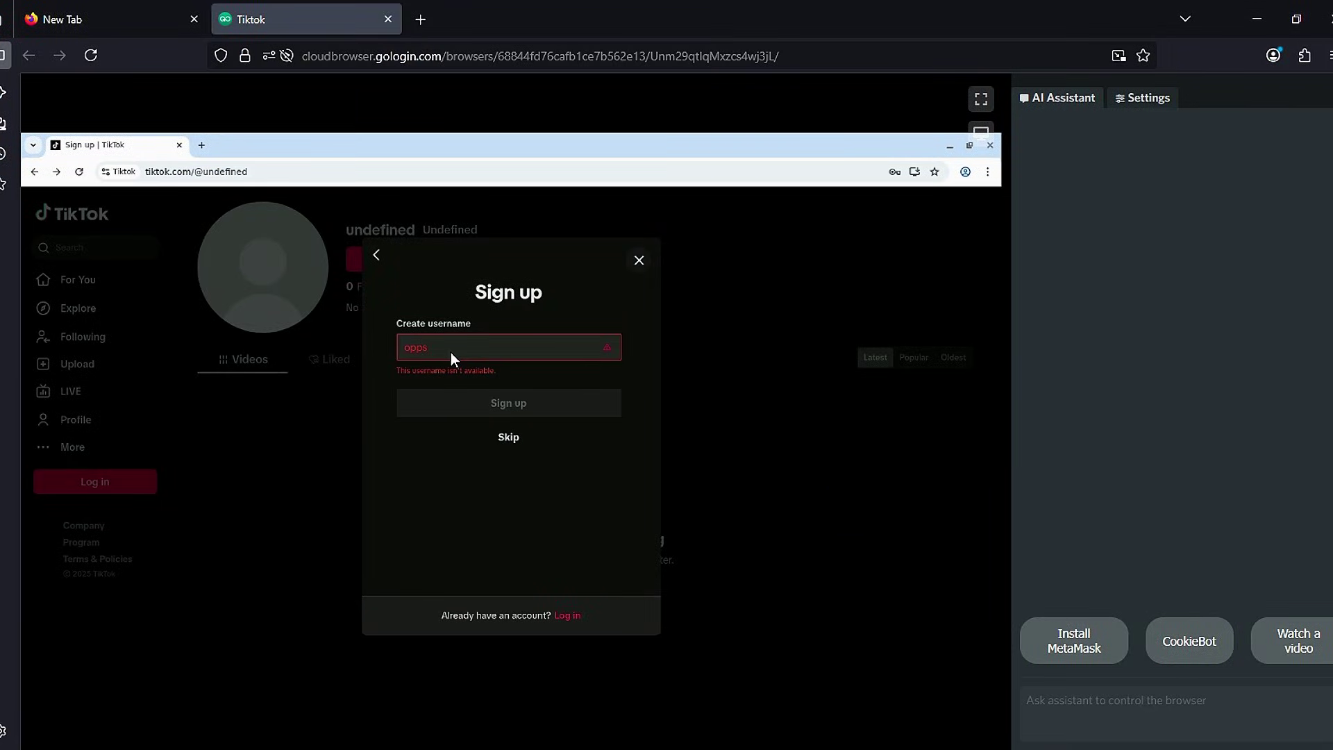
text(al)
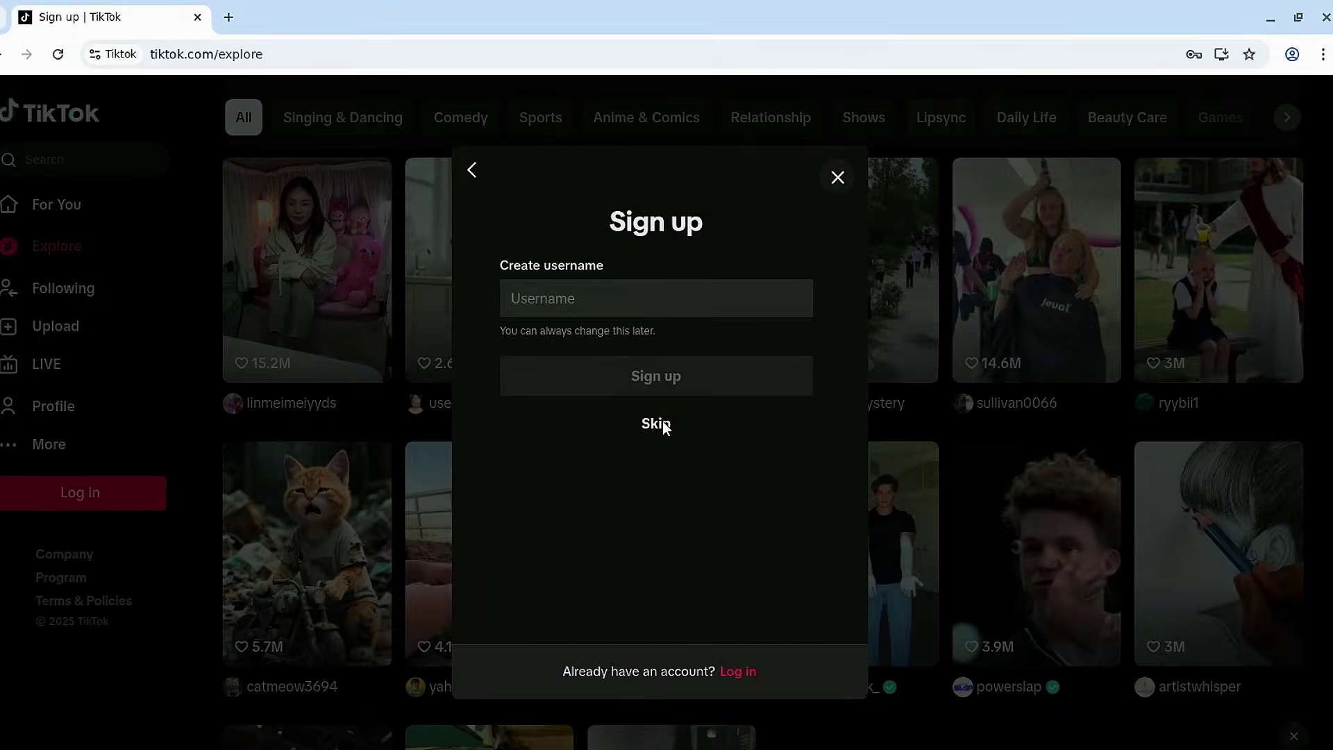
- Skip the username, open and close Edit profile unchanged, then go to the For You feed
click(656, 424)
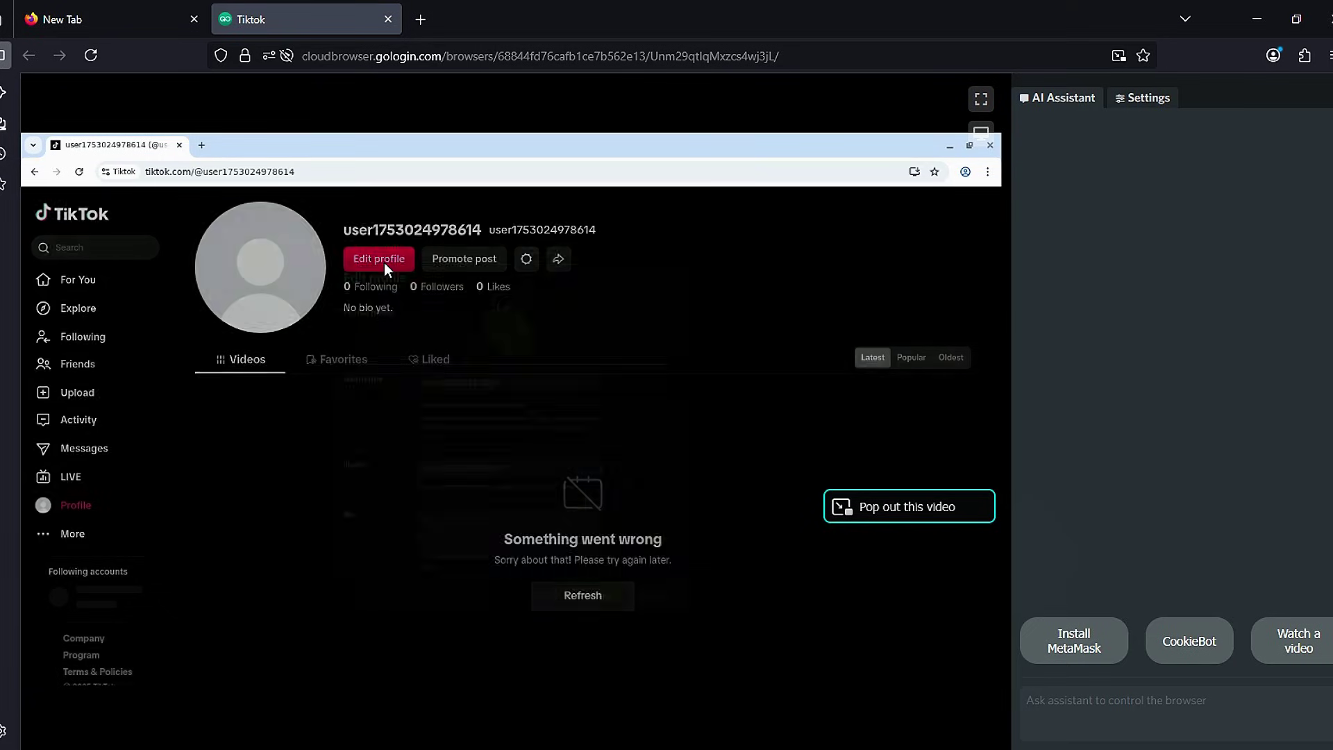
click(385, 262)
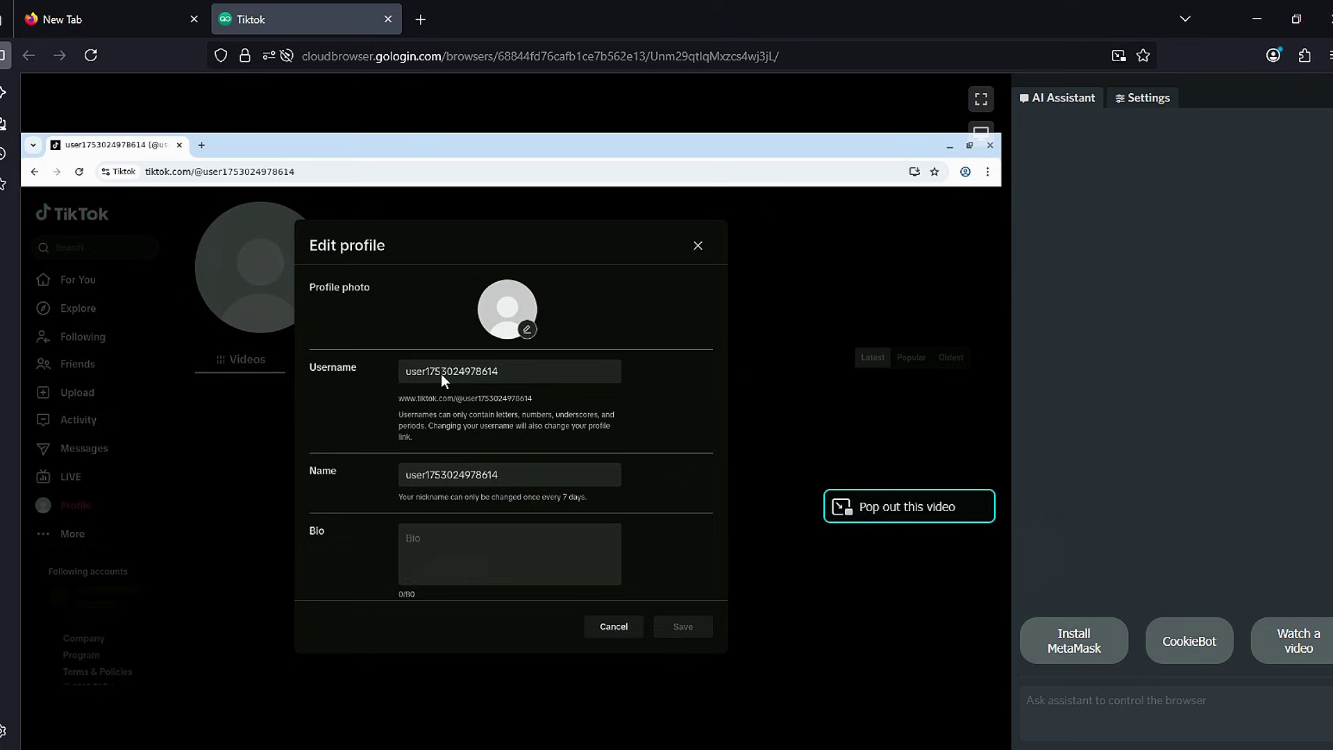
click(698, 245)
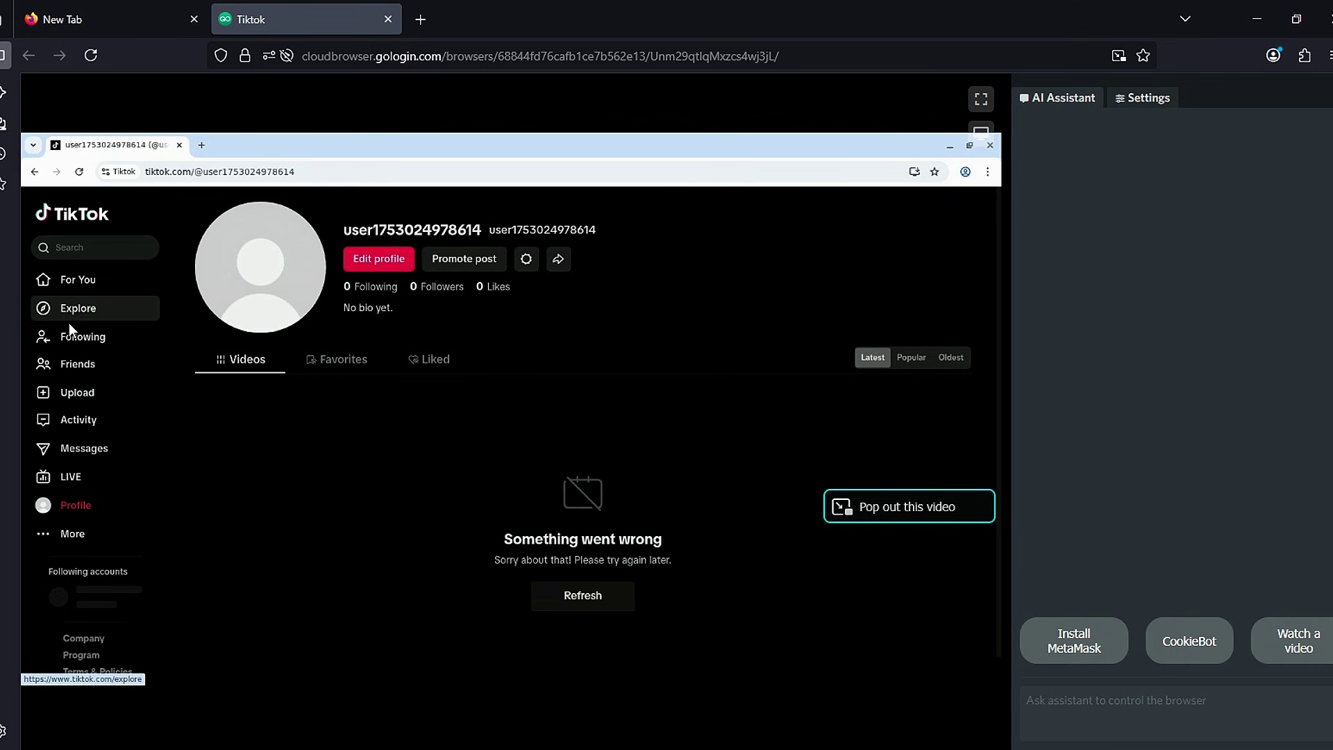
click(82, 284)
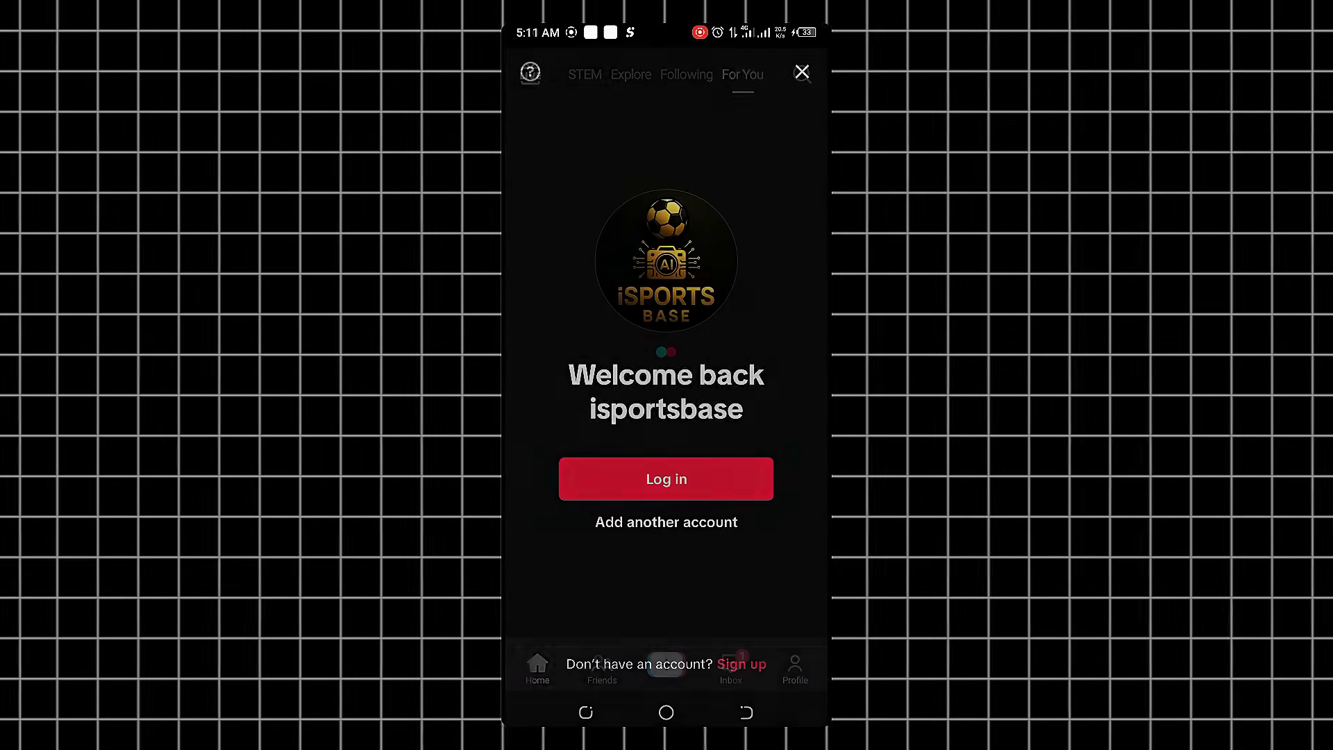
- In the phone's TikTok app, add another account and choose Email / Username log-in
click(706, 521)
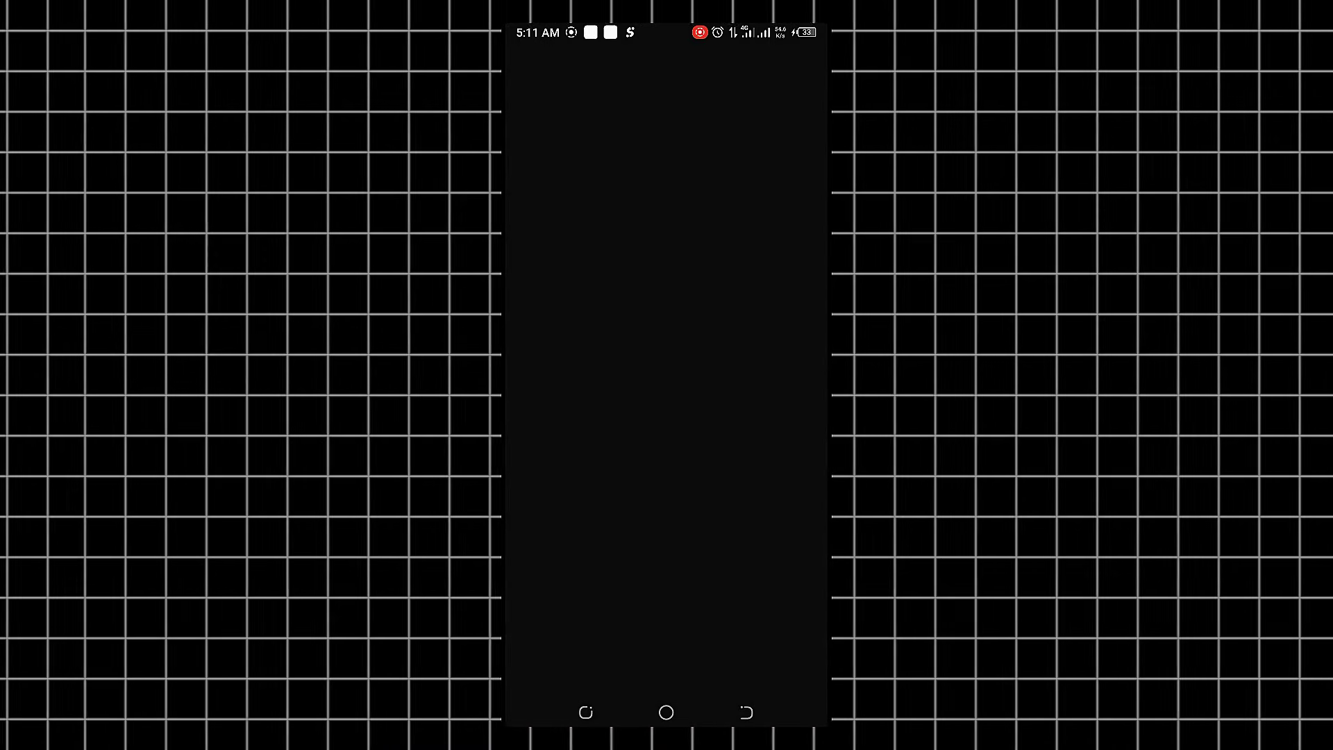
click(734, 112)
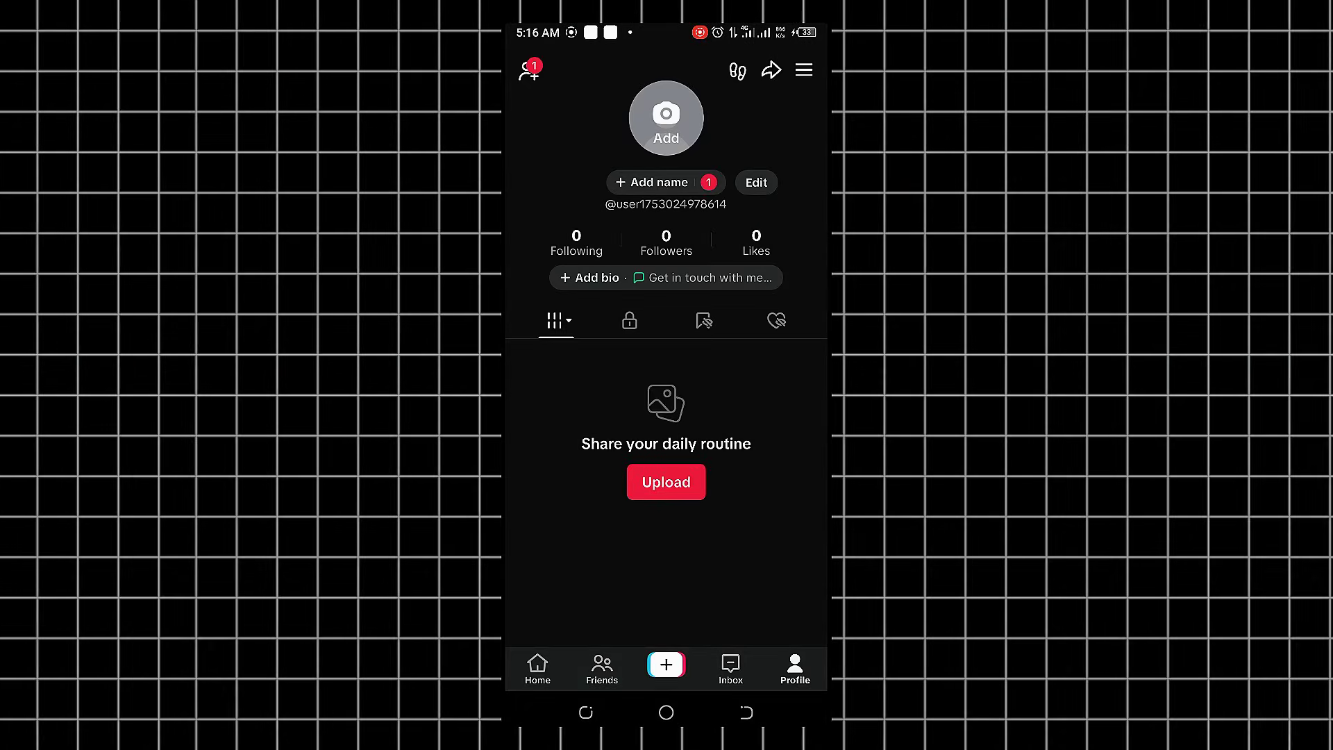
- Open TikTok Studio from the profile menu and switch to its Monetization tab
click(804, 70)
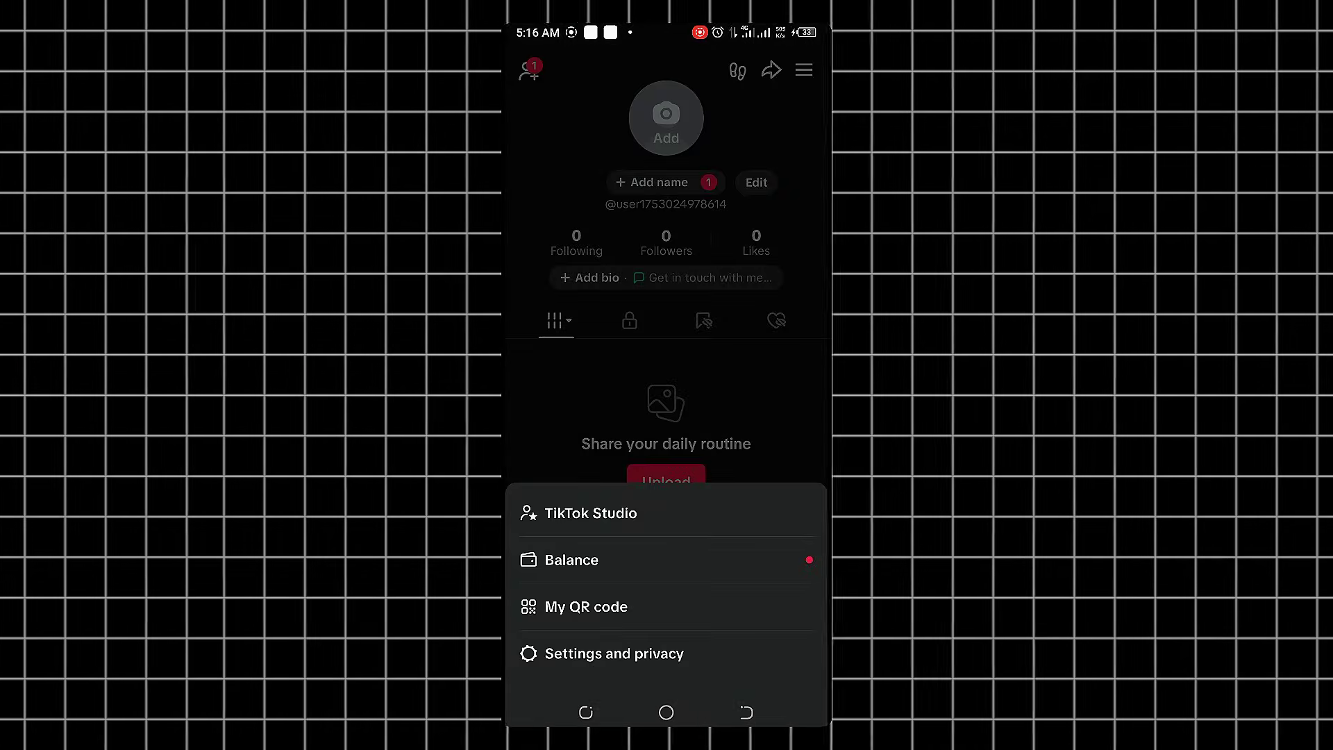
click(591, 513)
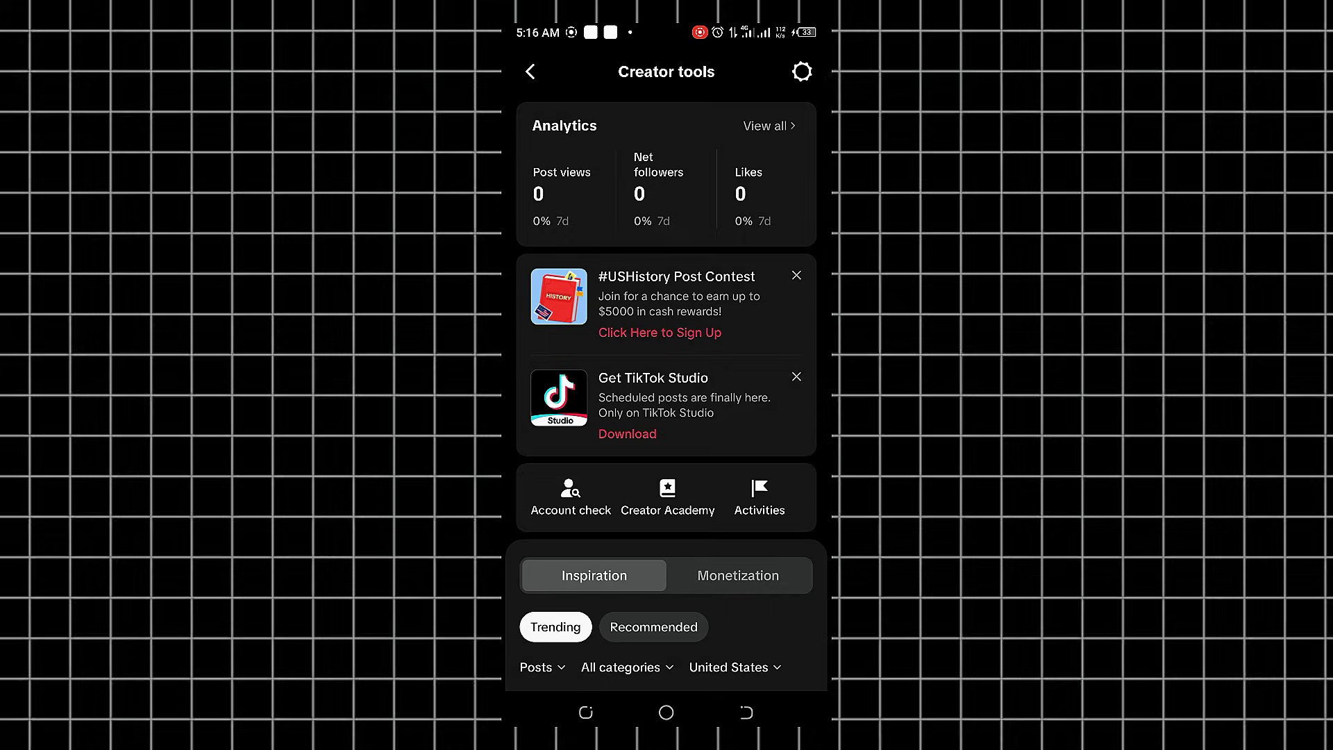
scroll(696, 414, down, 5)
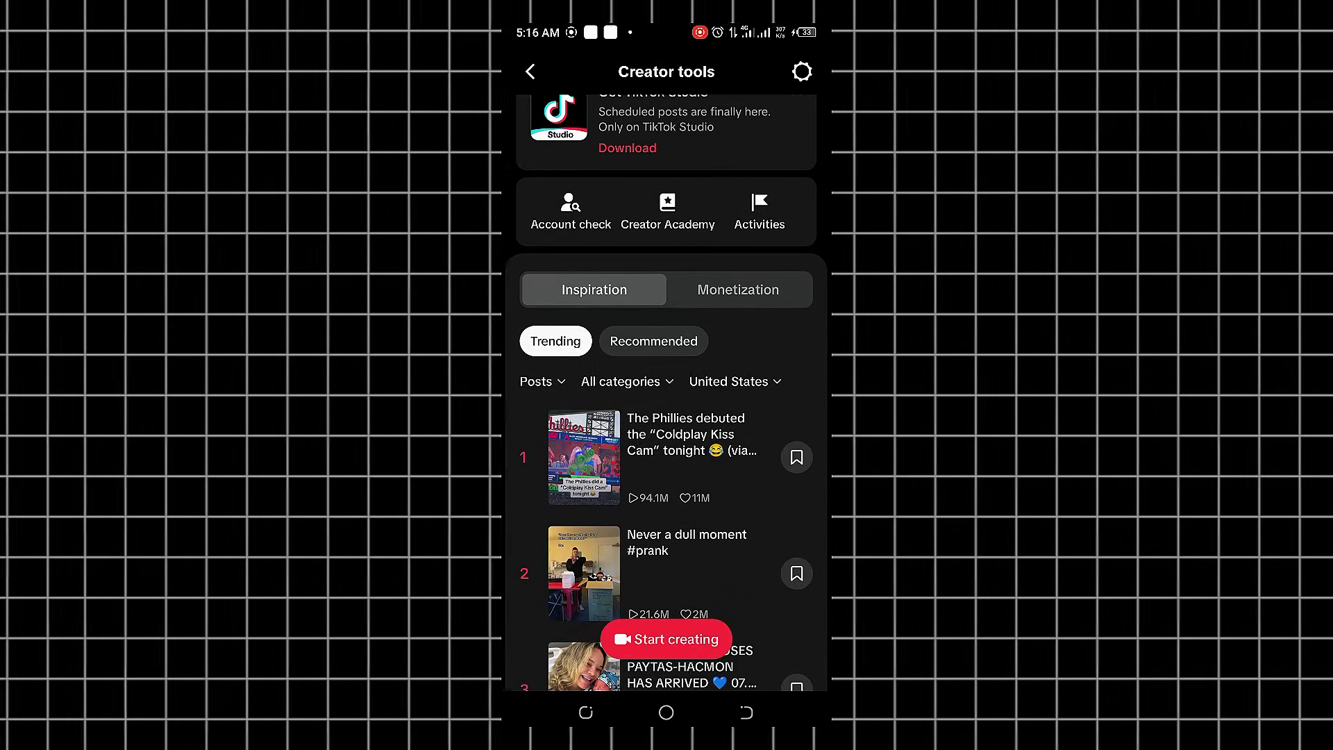
click(738, 290)
- In View all > Creator Rewards Program, turn on 'Notify me when I'm eligible' and acknowledge it
scroll(667, 382, down, 1)
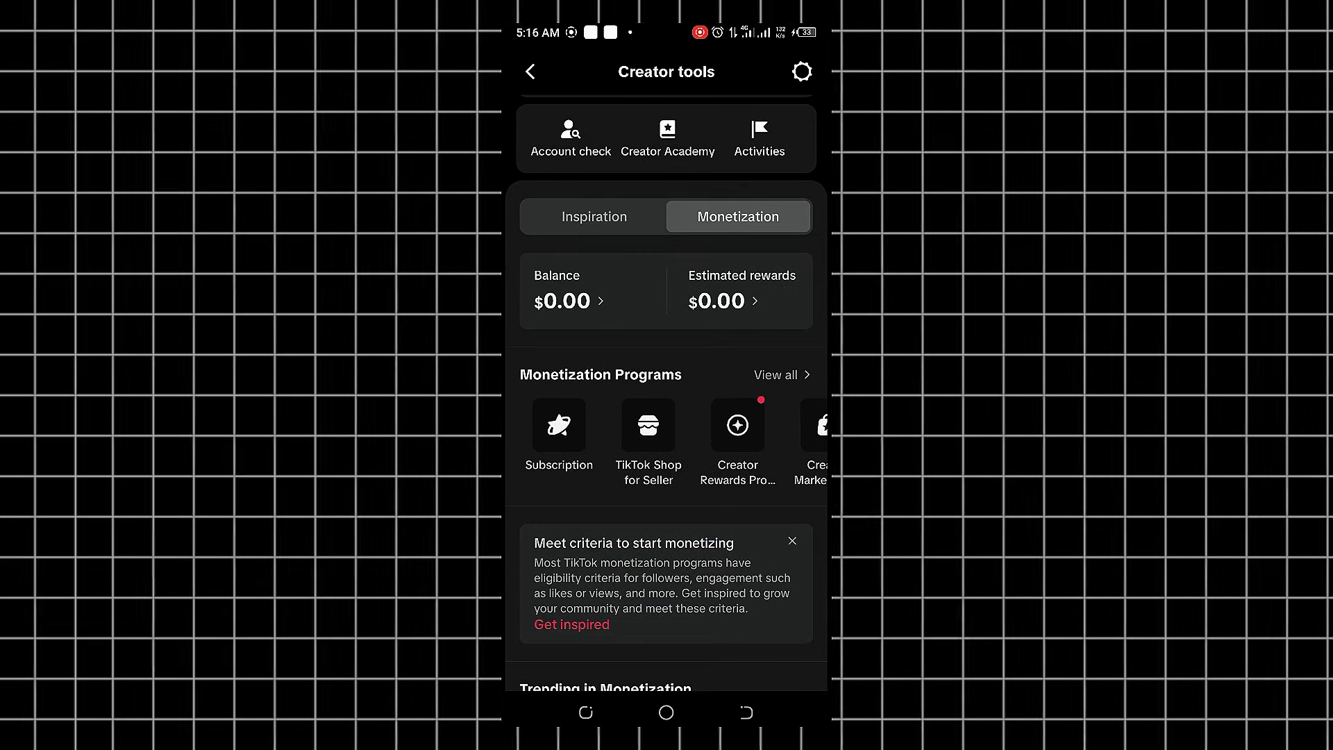
scroll(705, 408, down, 4)
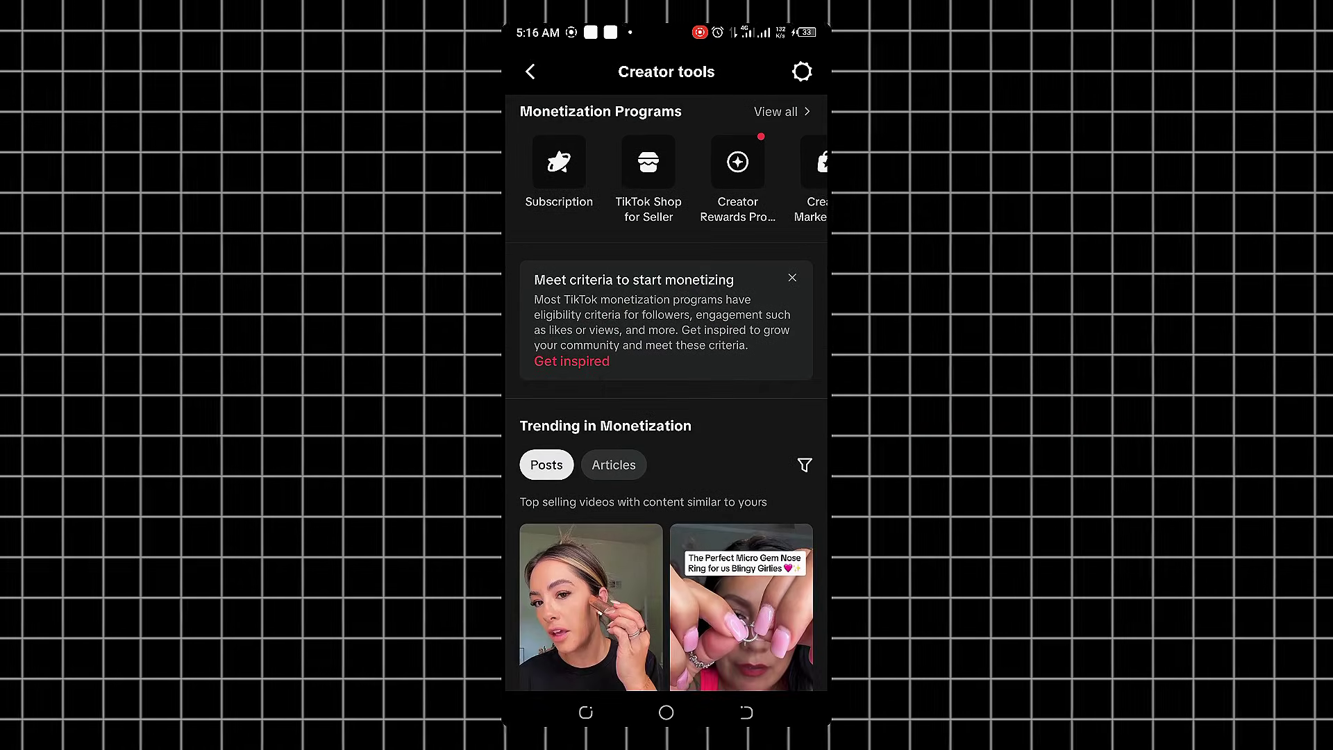
scroll(667, 382, up, 4)
click(738, 375)
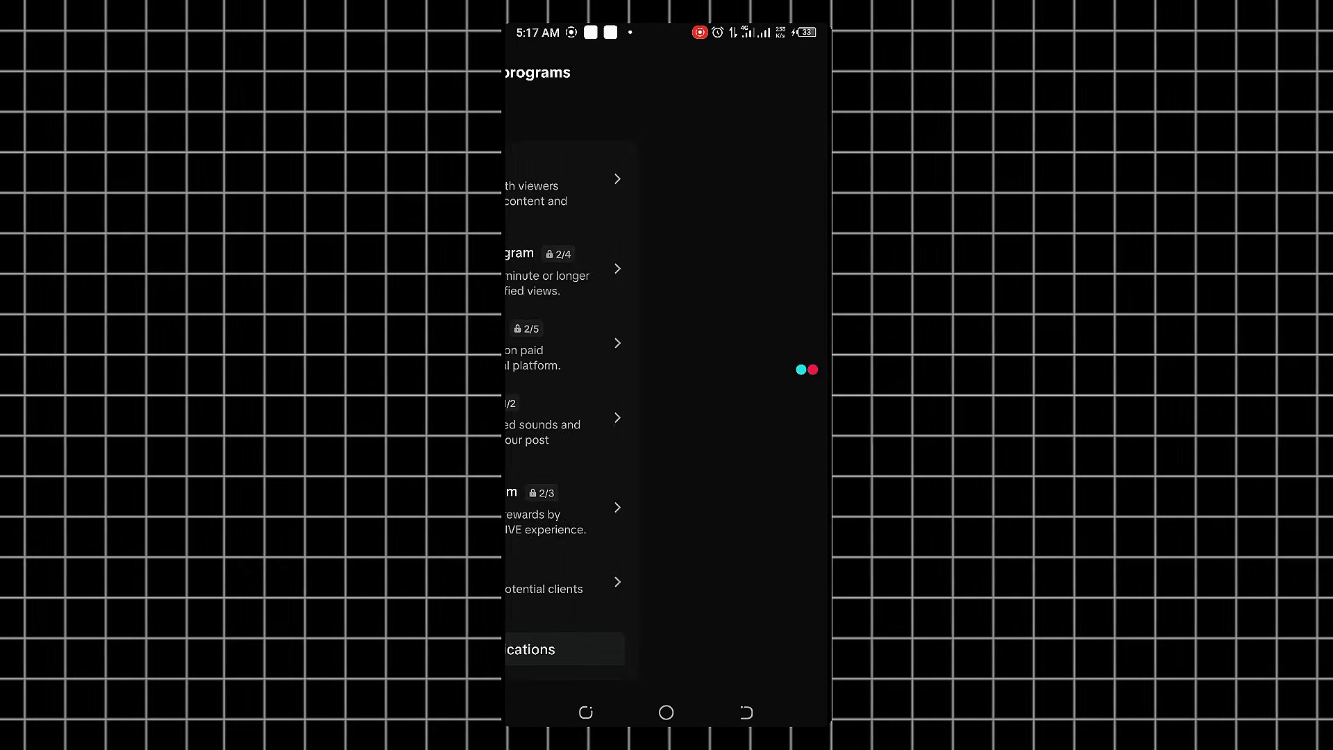
scroll(667, 347, down, 4)
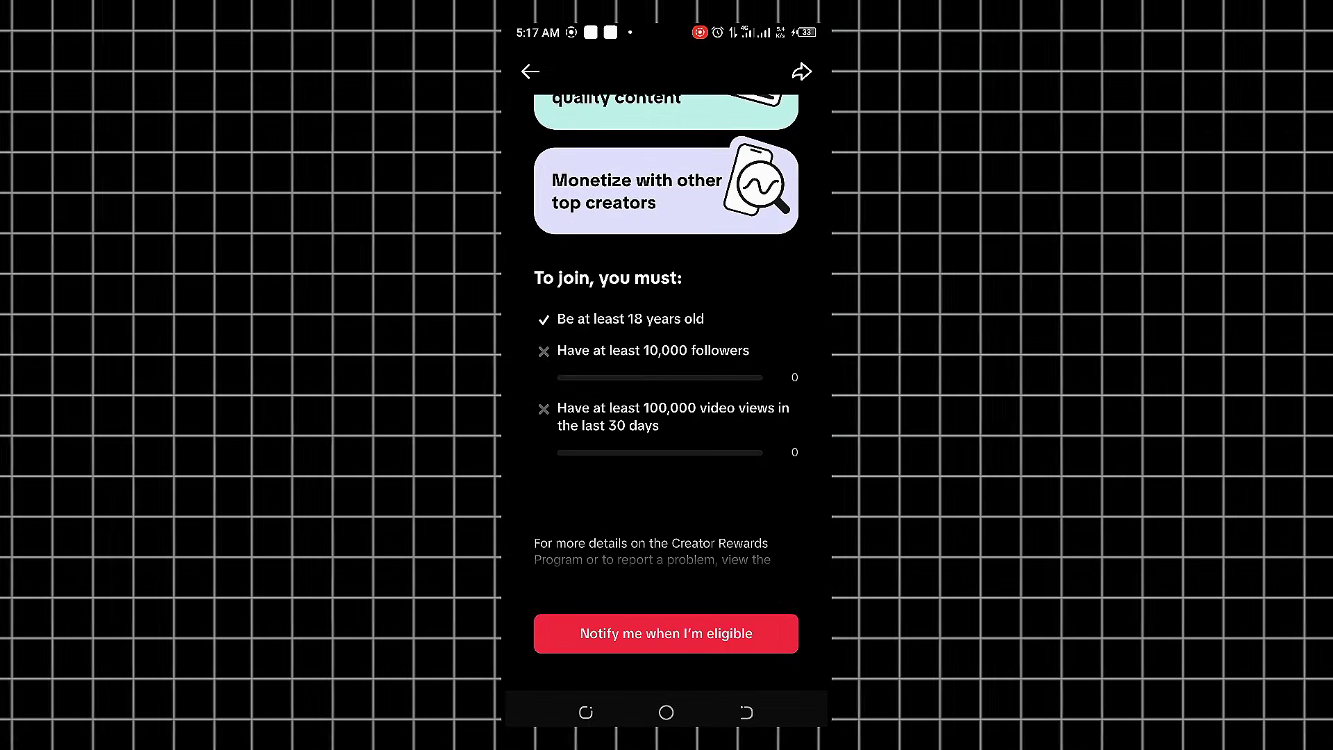
scroll(667, 347, down, 2)
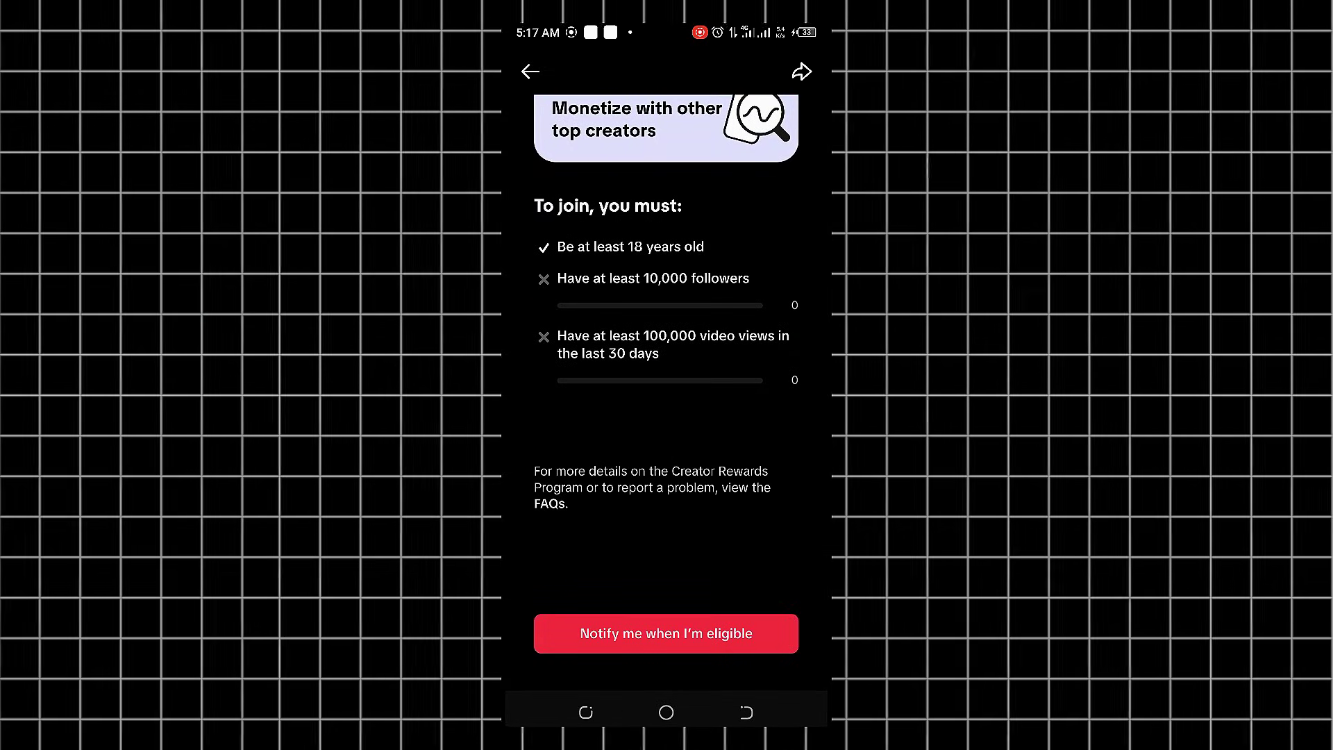
click(729, 634)
click(666, 463)
scroll(685, 528, up, 5)
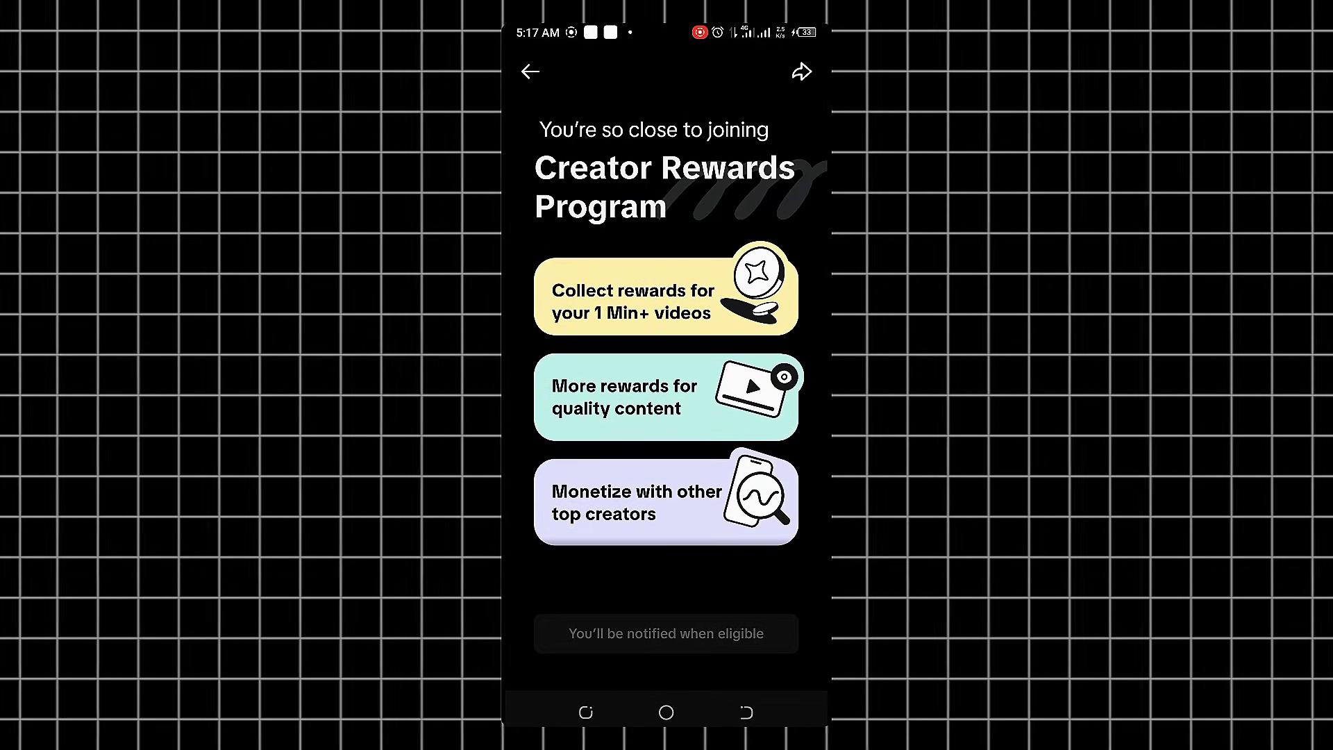
- Leave the Creator Rewards Program and return to the Creator tools monetization page
click(531, 71)
scroll(667, 382, down, 3)
scroll(667, 382, up, 3)
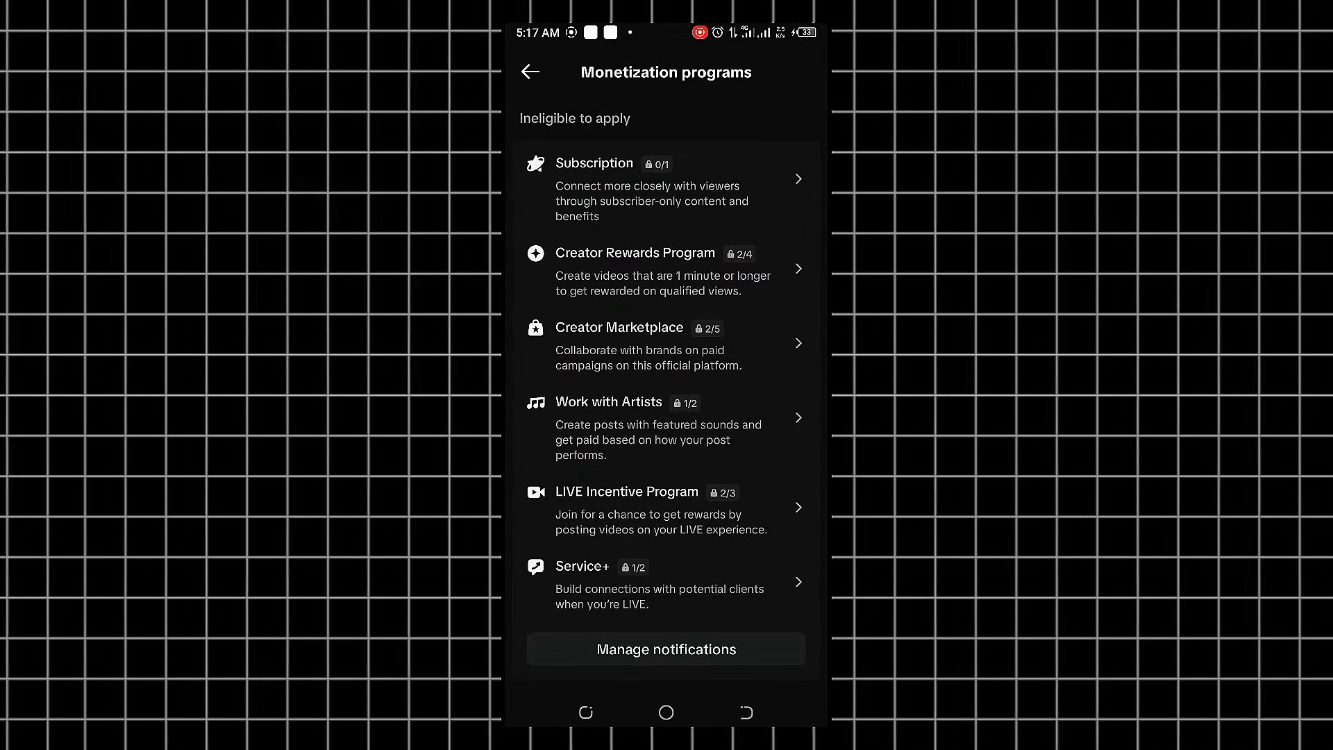
scroll(672, 431, down, 2)
scroll(673, 431, up, 2)
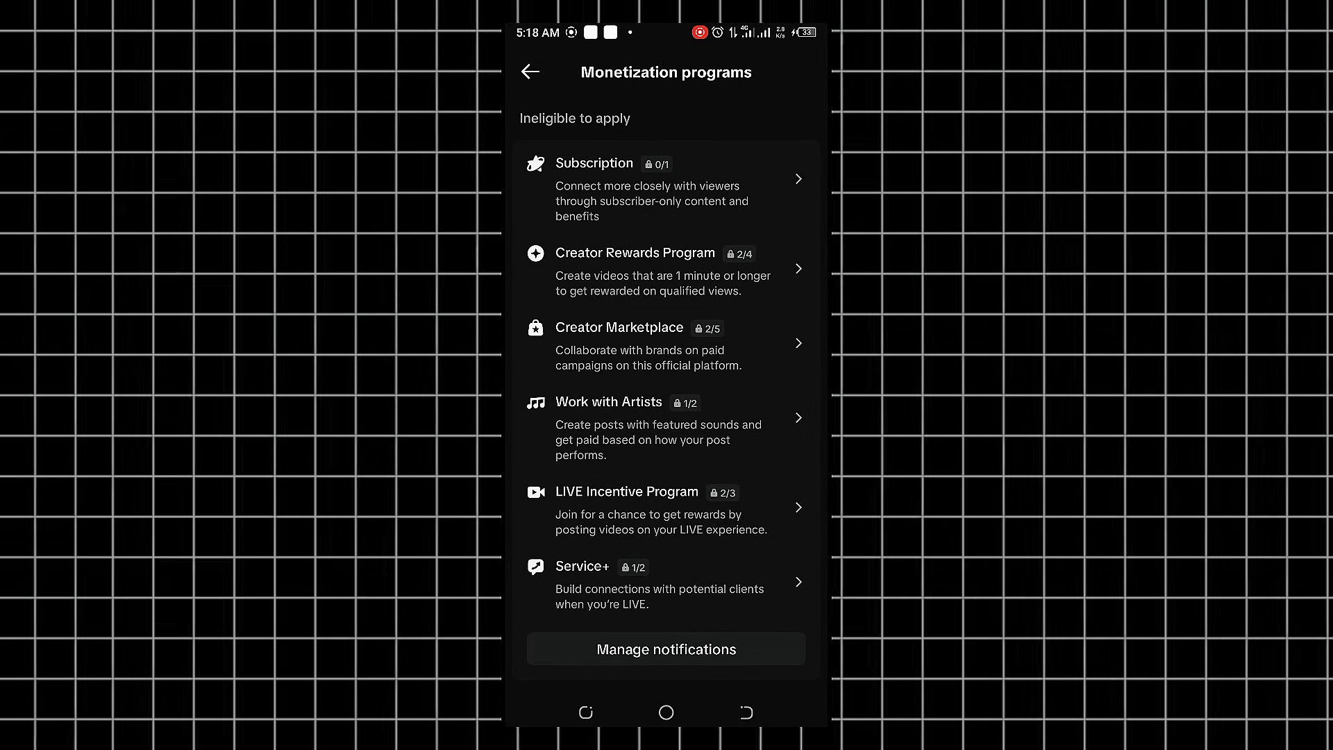
click(530, 72)
scroll(667, 382, up, 4)
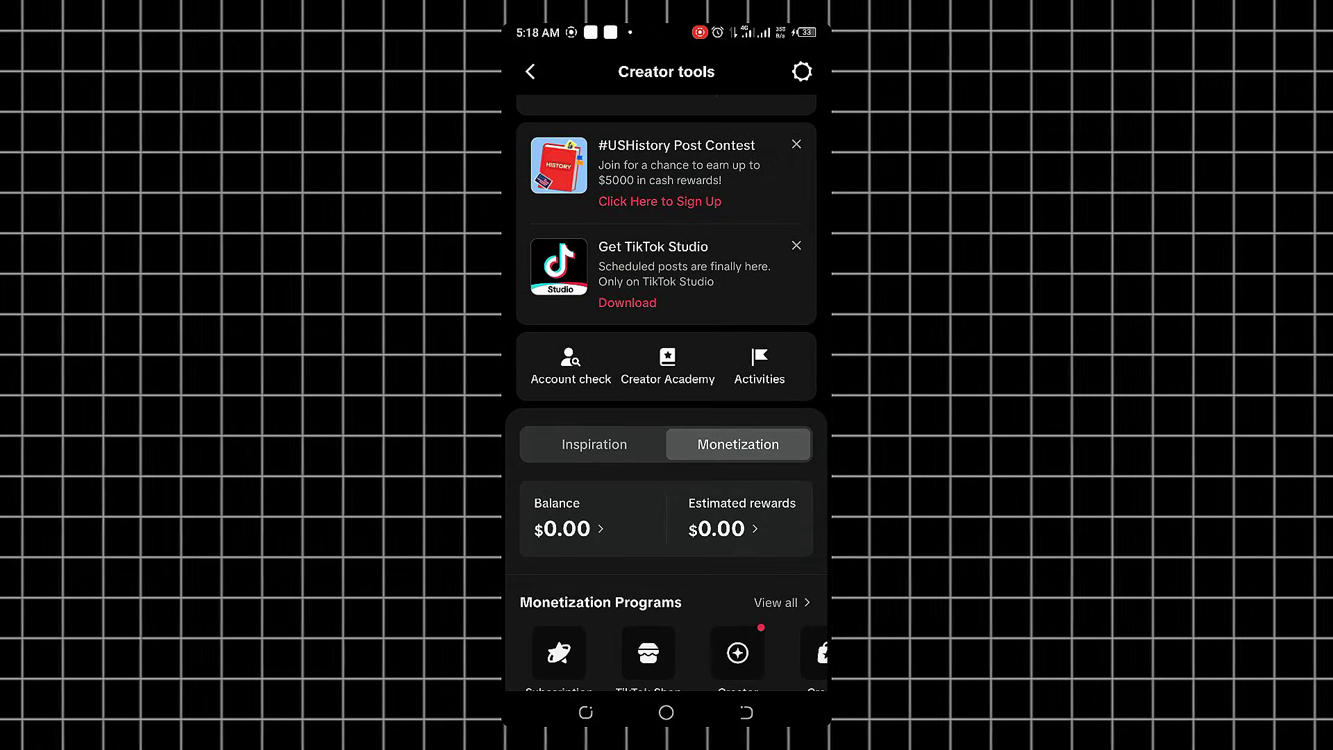
- Look at the Balance overview, then the Estimated rewards analytics
click(566, 524)
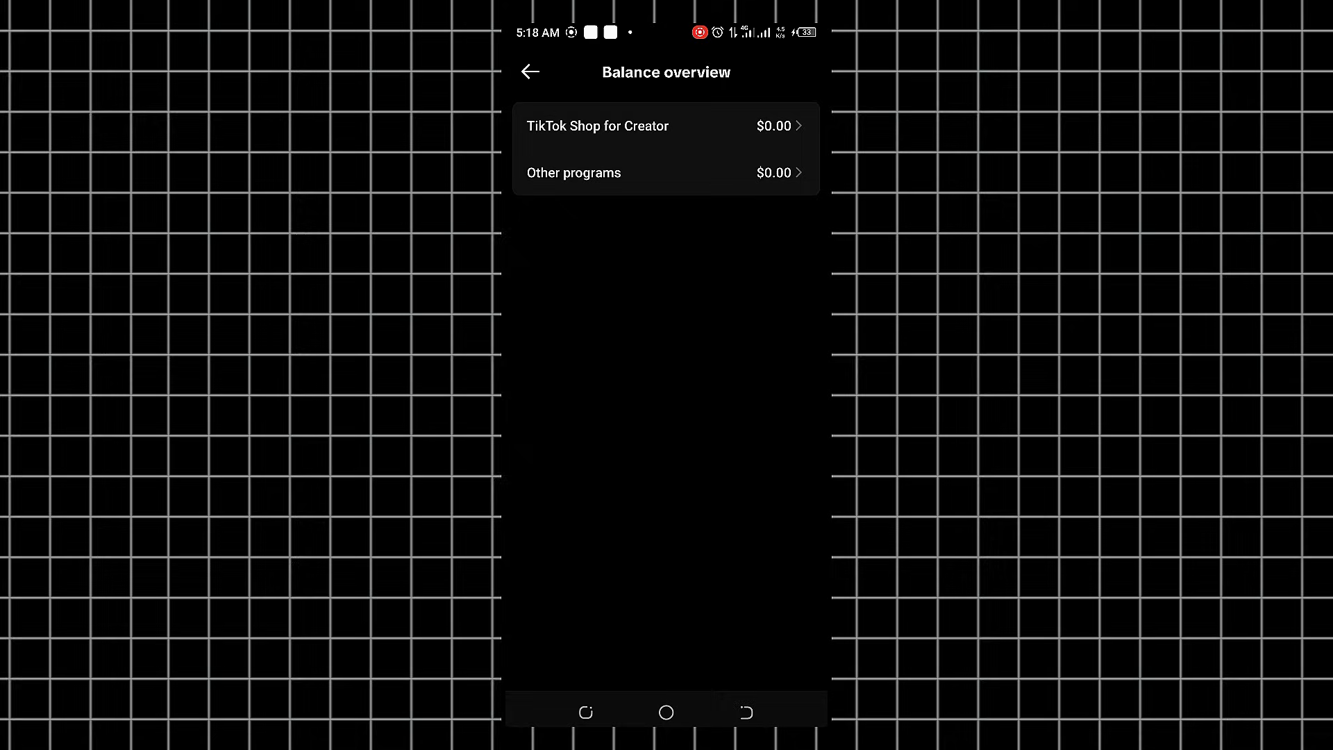
click(530, 72)
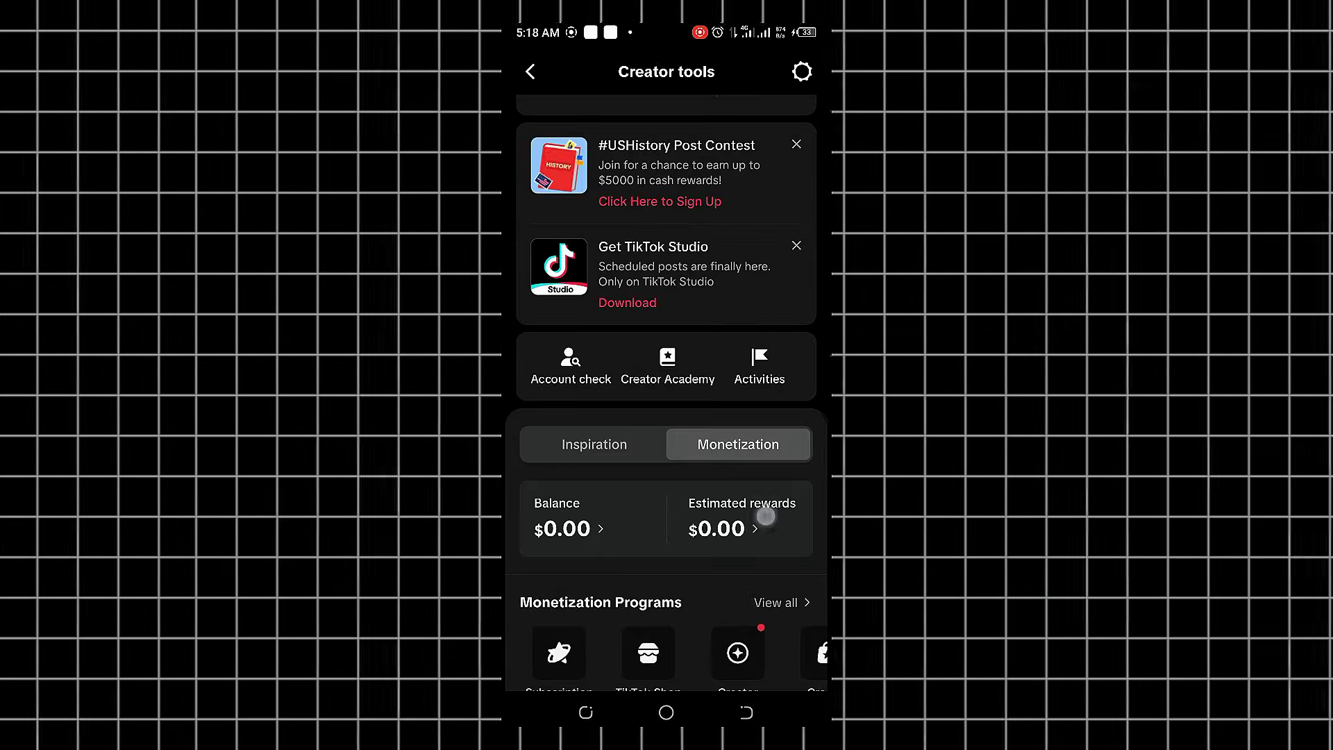
click(766, 516)
click(530, 71)
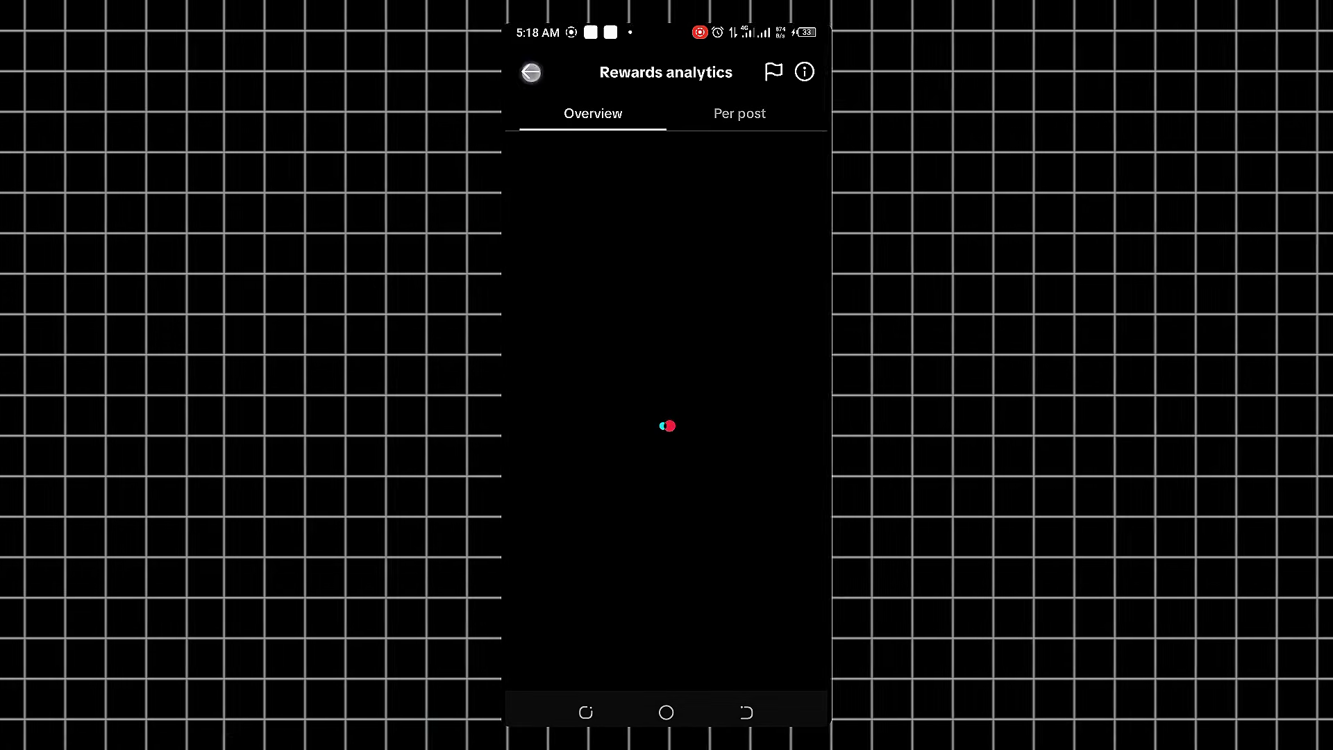
- Return to the profile and open Settings and privacy from its menu
scroll(667, 416, down, 1)
click(531, 72)
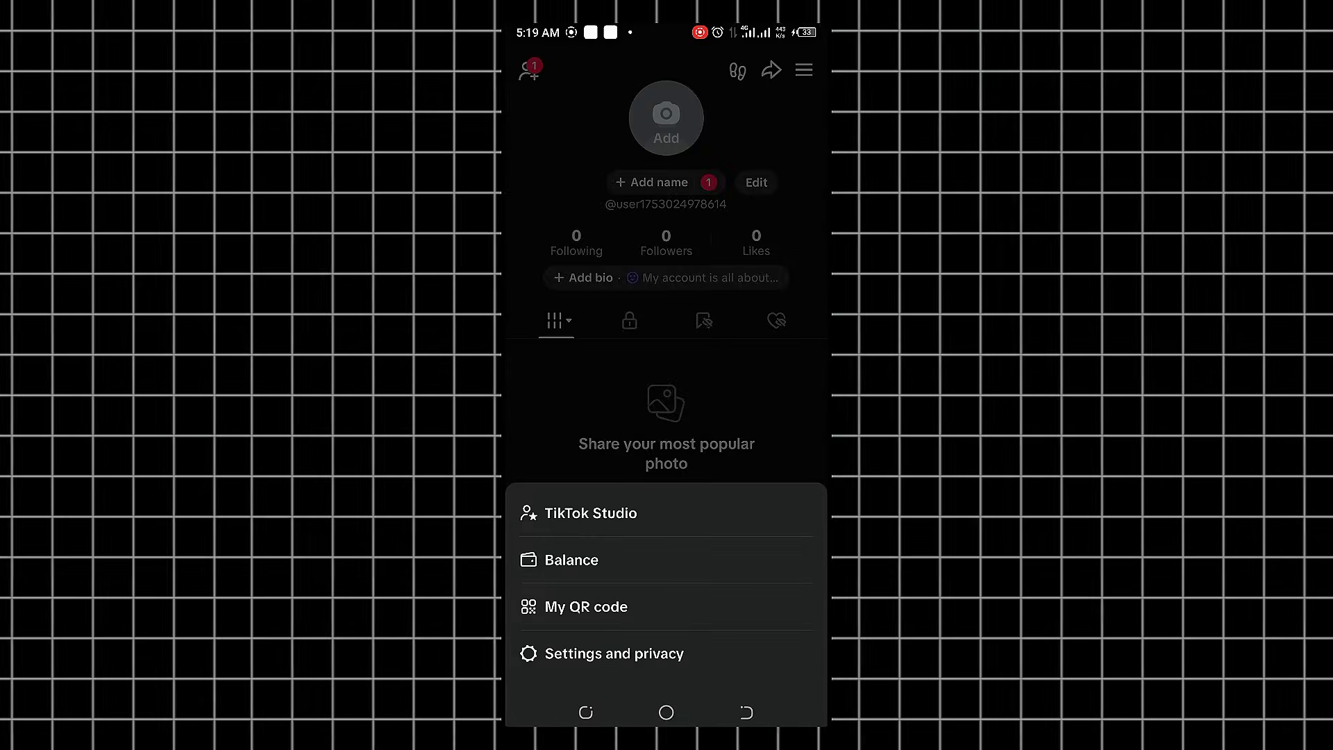
click(615, 653)
scroll(715, 560, down, 3)
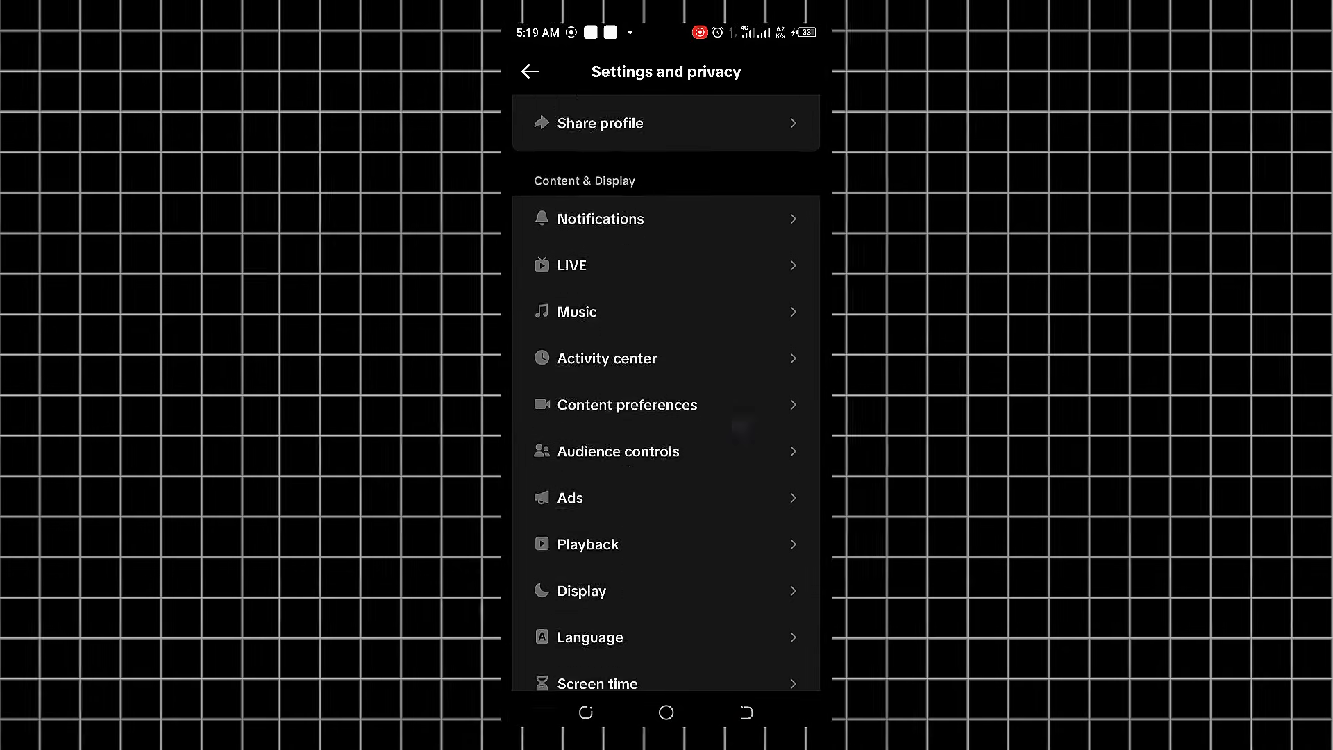
scroll(726, 455, down, 3)
- Set the Display appearance to Light and return to the profile page
click(582, 390)
click(610, 300)
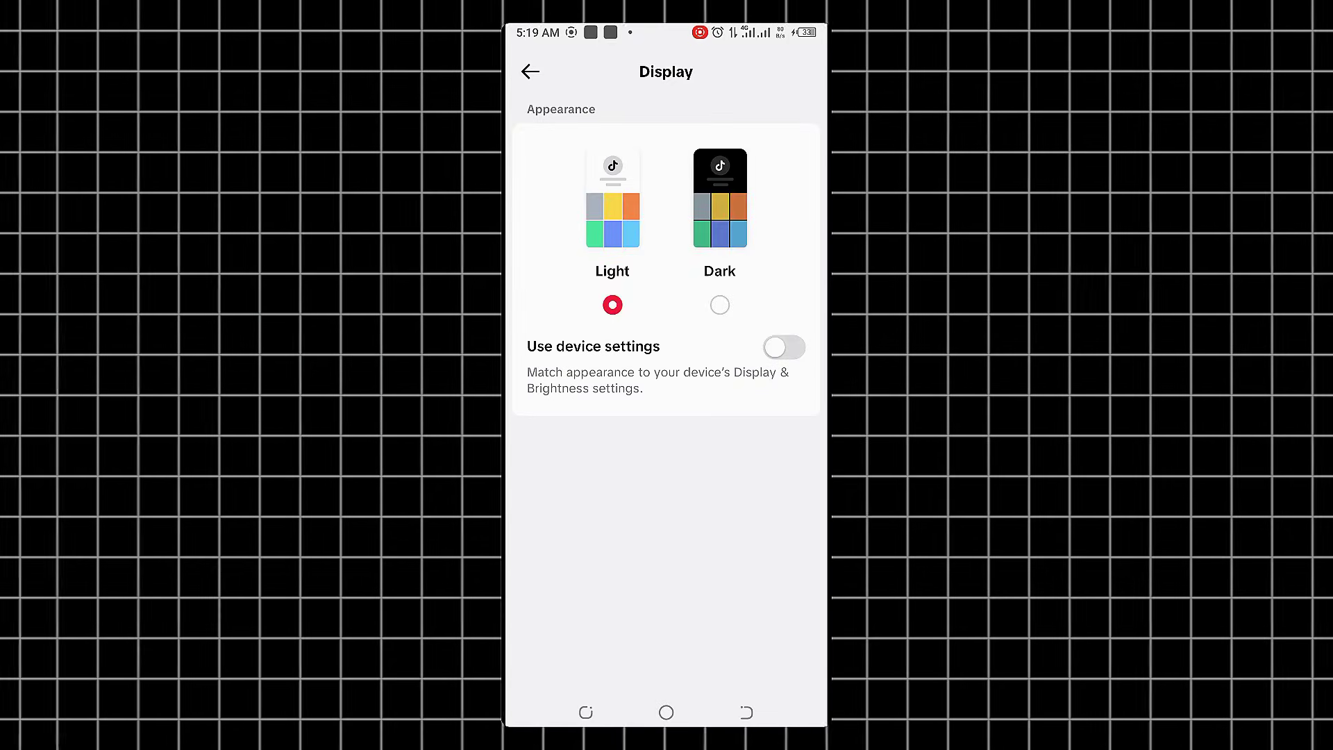
click(529, 72)
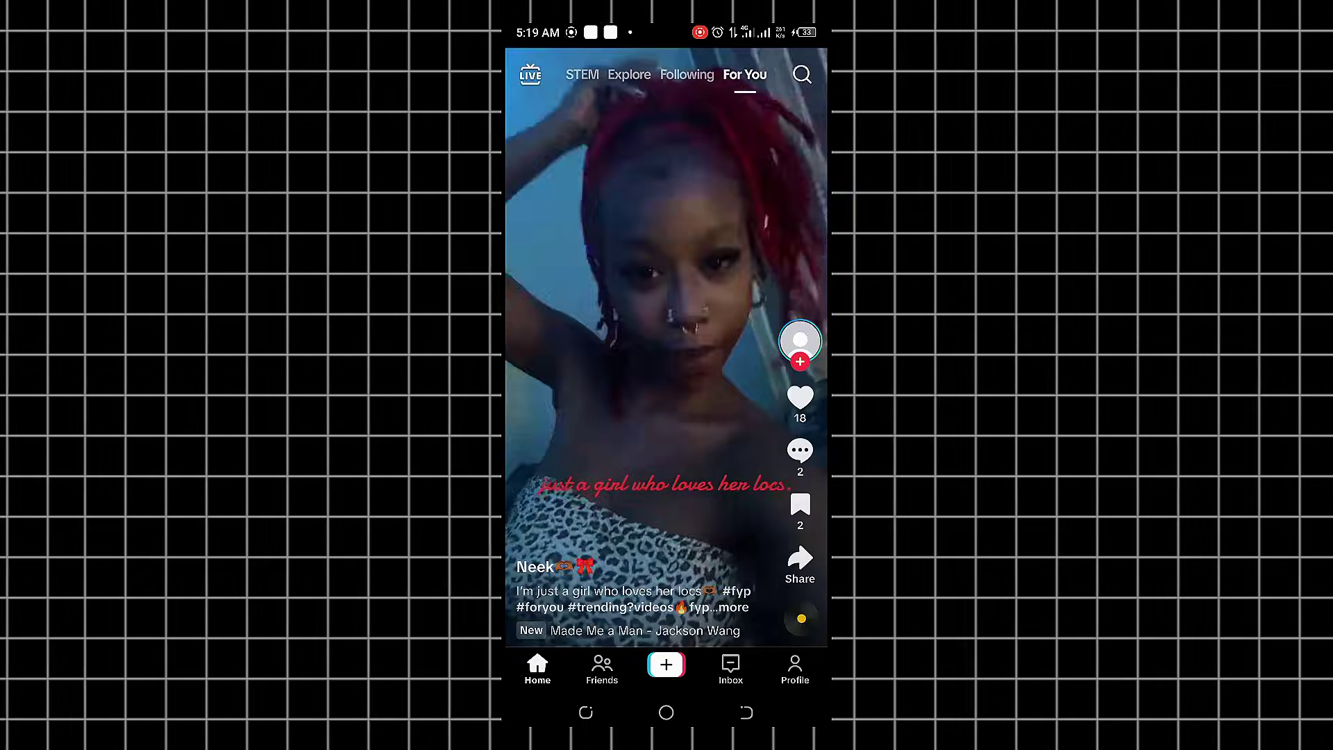
click(795, 667)
- Open TikTok Studio's full Analytics and view the Content, Viewers and Followers tabs
click(804, 70)
click(666, 512)
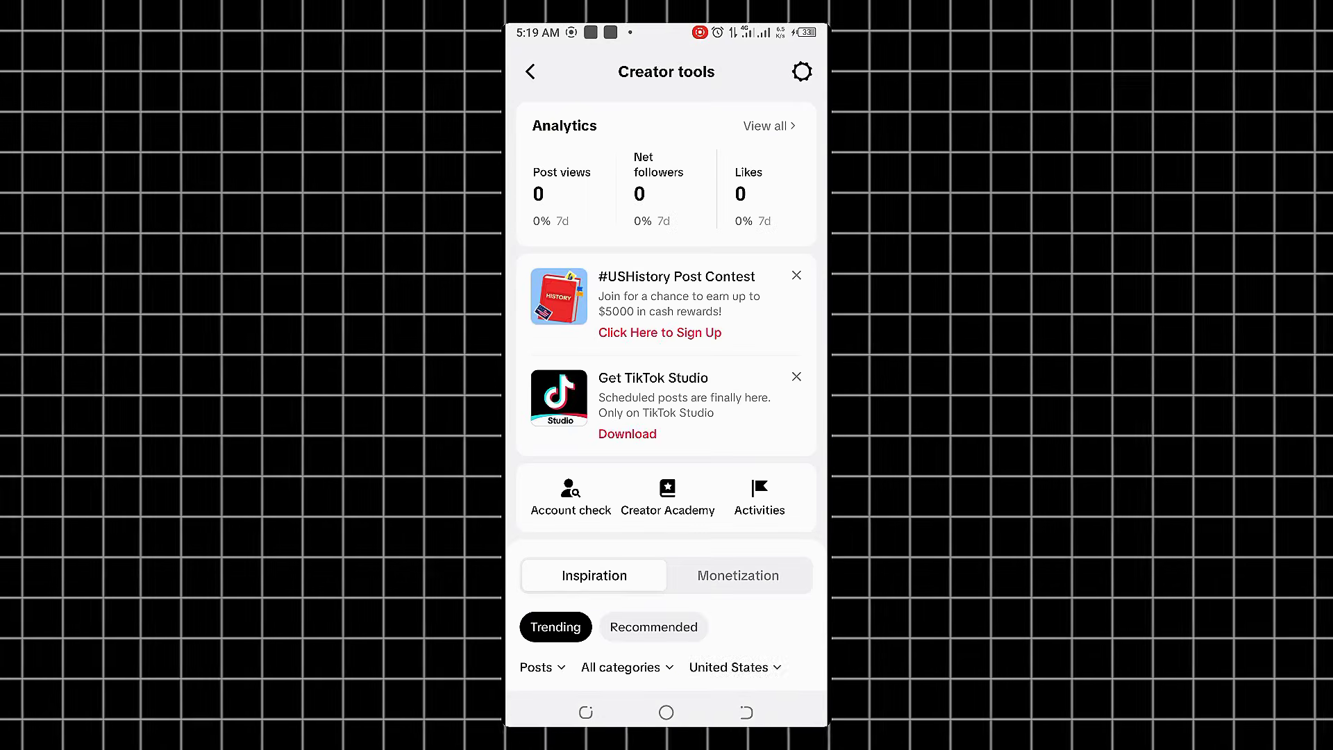
click(768, 126)
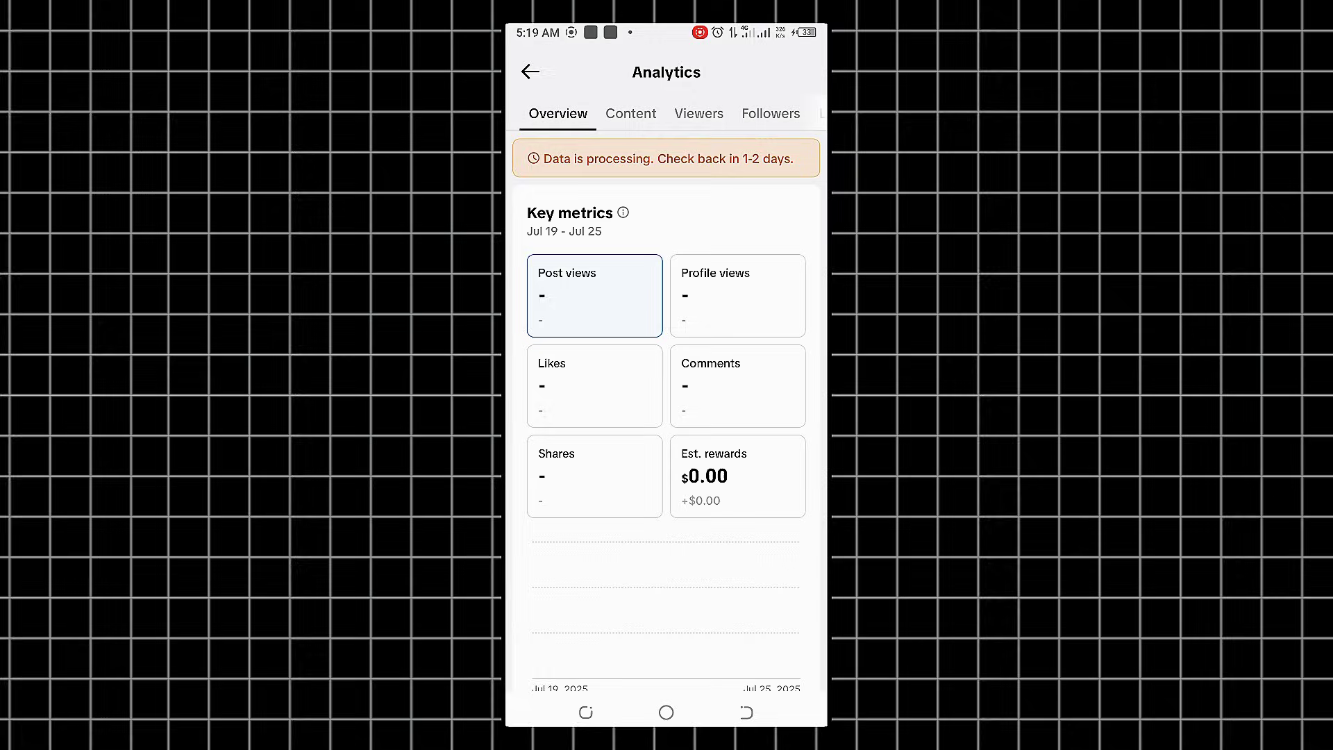
click(630, 114)
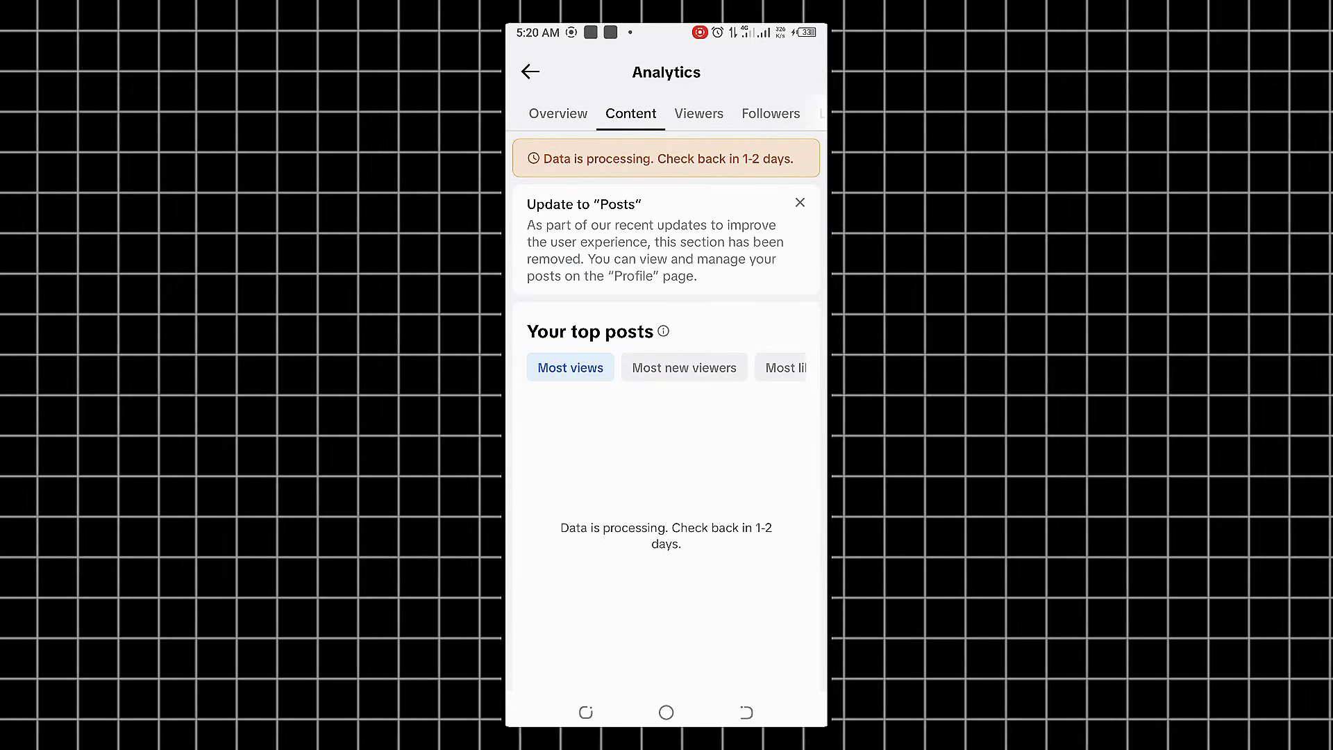
click(699, 113)
click(764, 115)
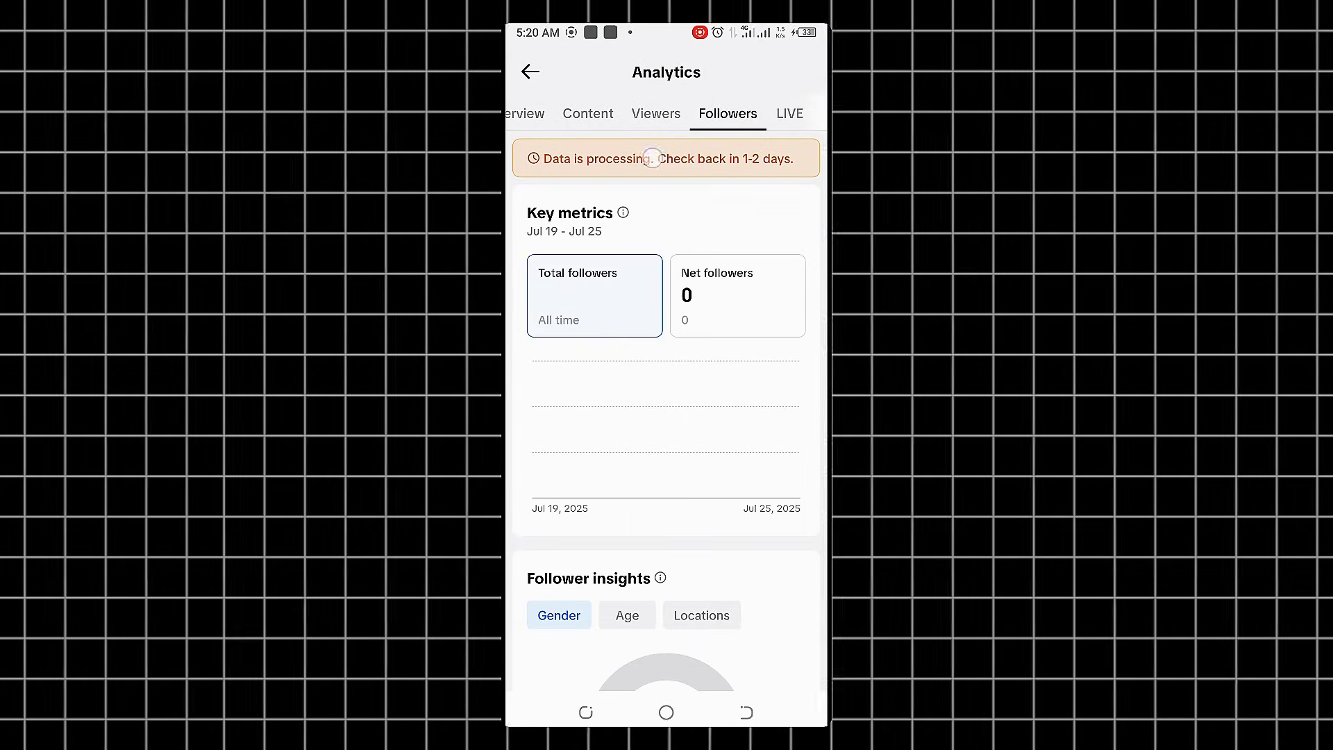